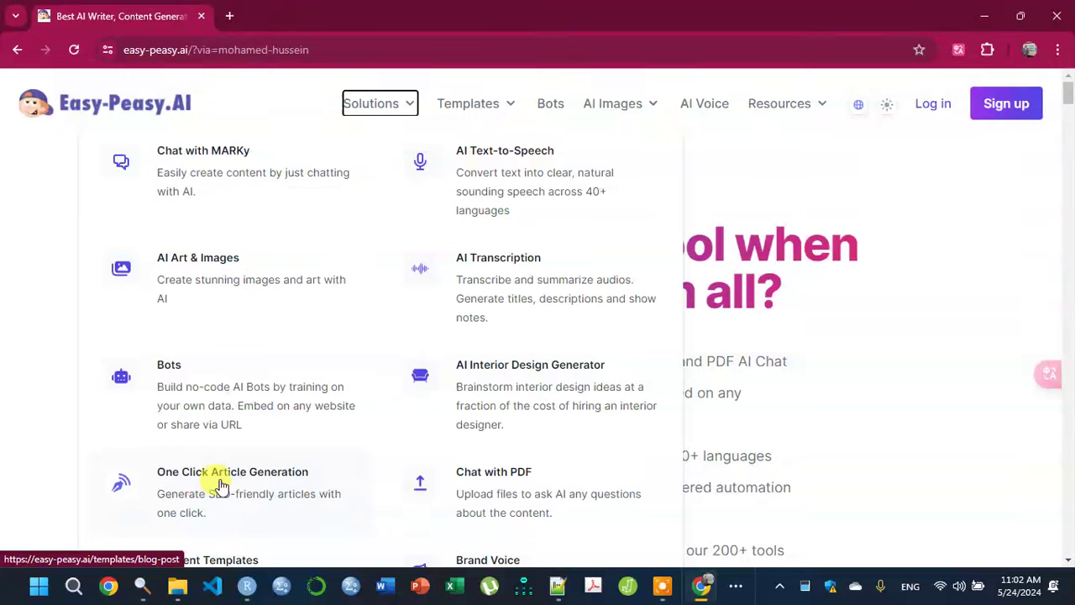
Step: Look through the AI tools listed under Solutions and the neighbouring site navigation entries
scroll(220, 486, down, 1)
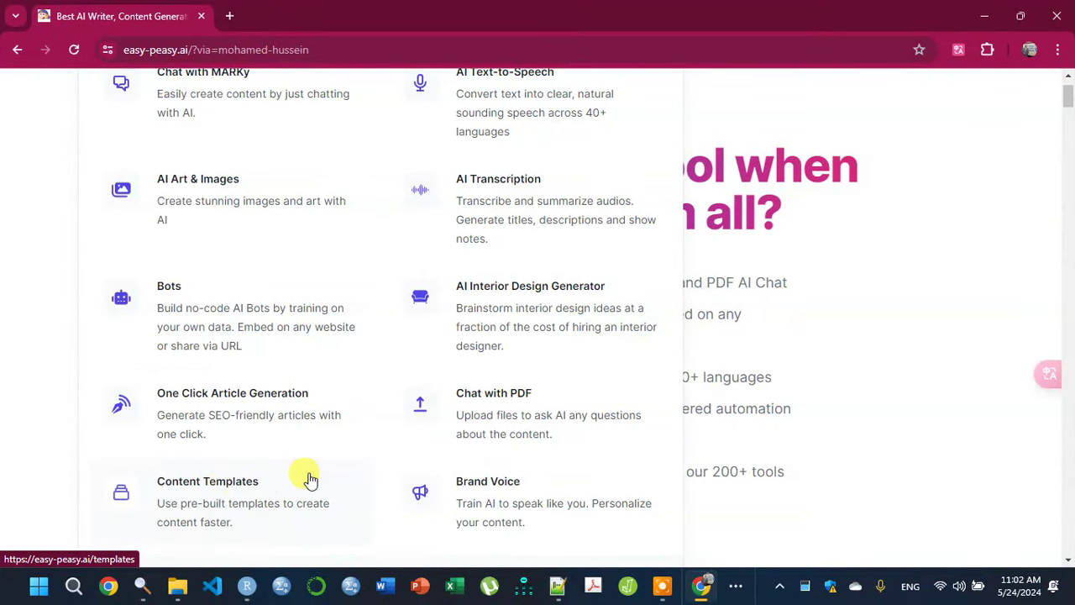
scroll(298, 477, up, 1)
scroll(261, 355, down, 2)
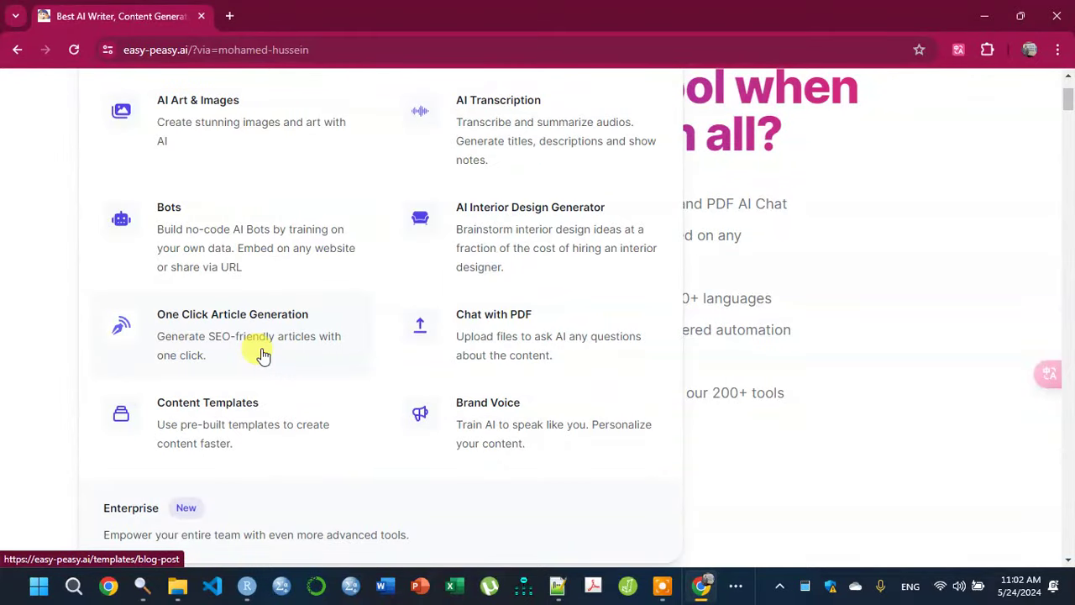
scroll(338, 343, up, 2)
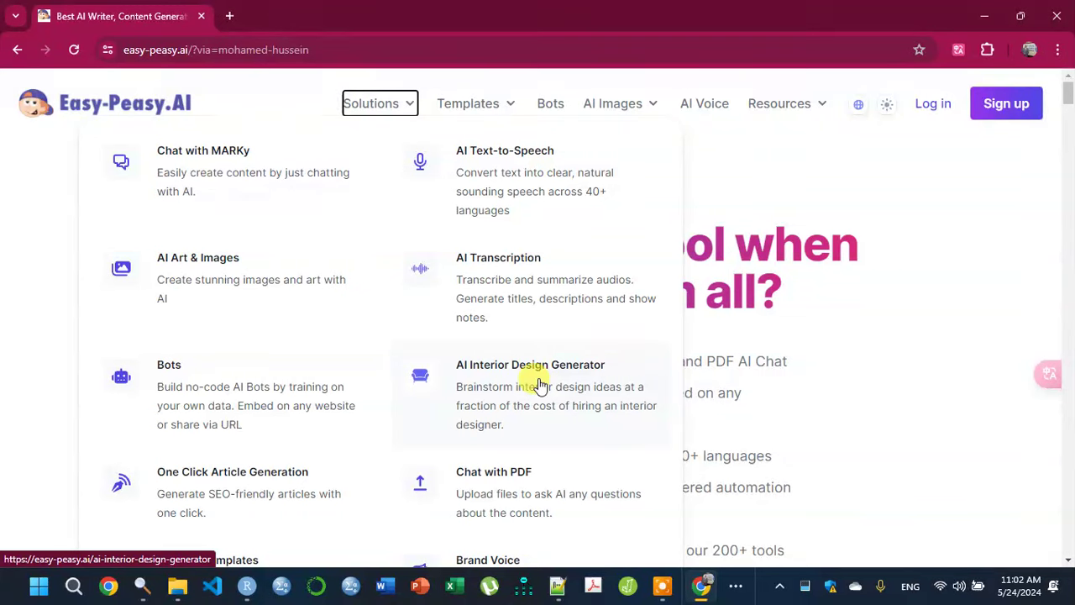
scroll(520, 412, down, 1)
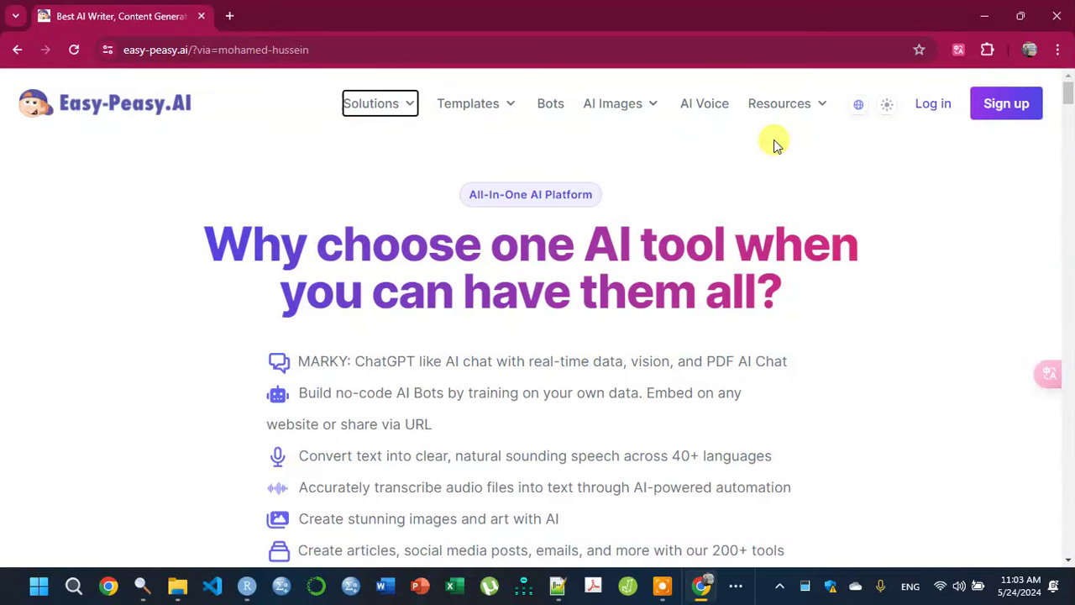
key(Tab)
key(Tab)
key(Tab)
key(Return)
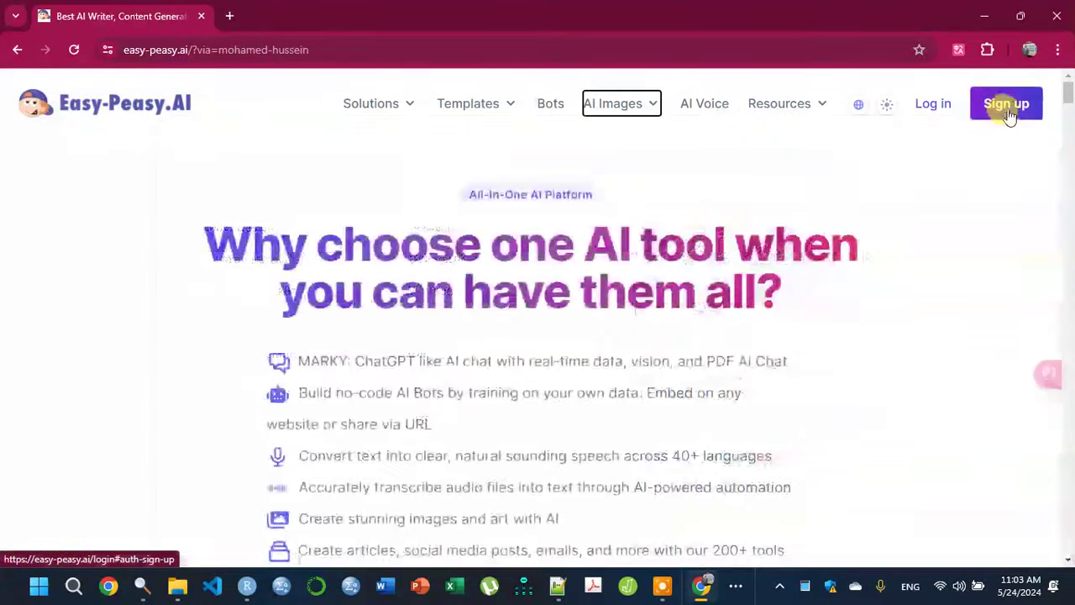
Step: Open the account sign-up page and go to its email address and password fields
click(1008, 104)
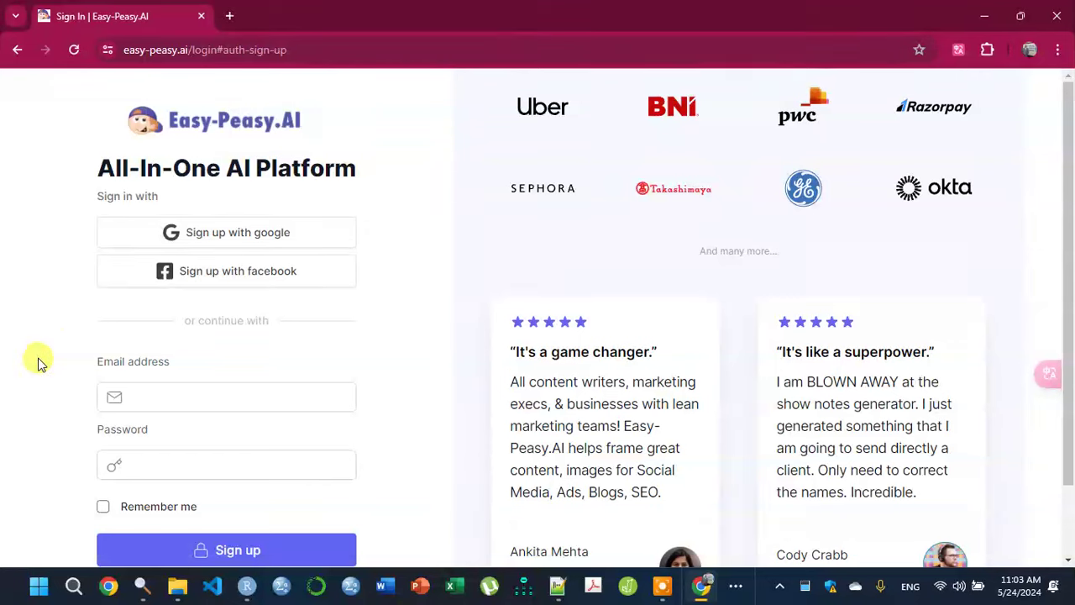
scroll(179, 328, down, 1)
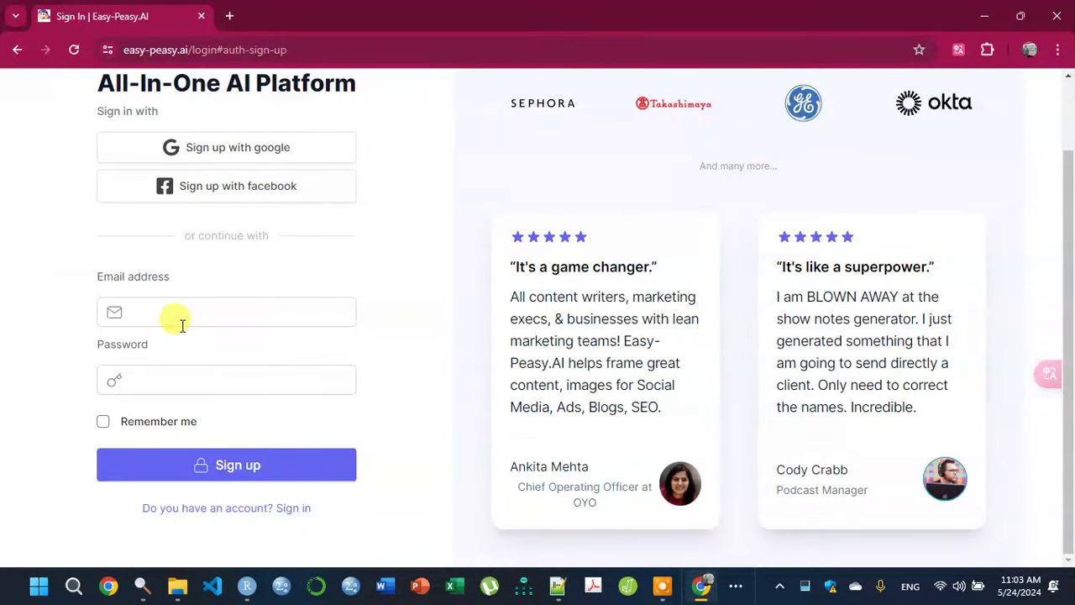
scroll(182, 325, up, 1)
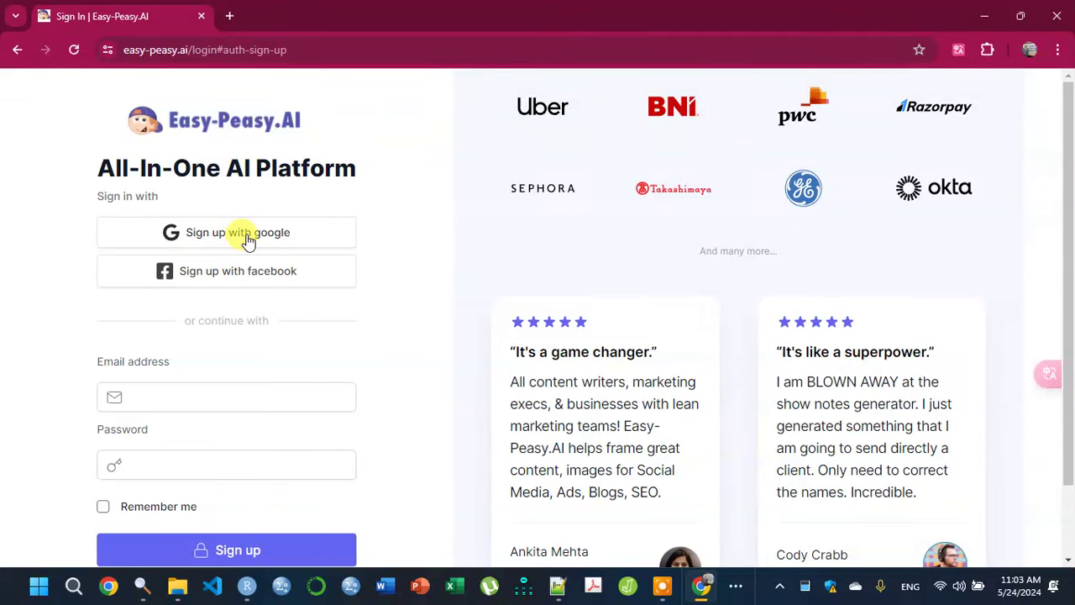
click(205, 393)
click(162, 458)
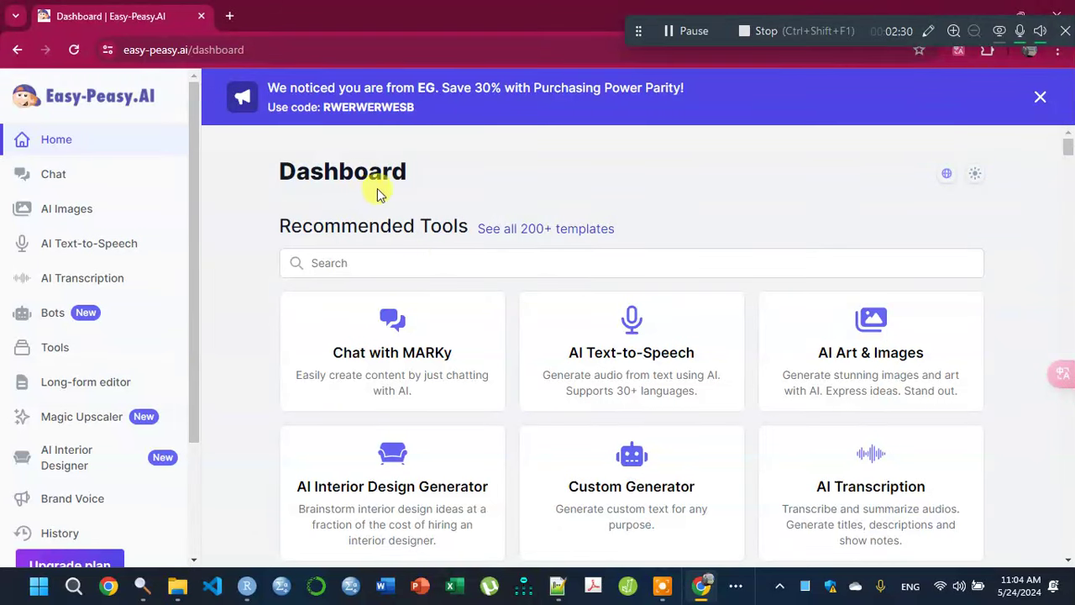
Step: Open the One Click Article Generation tool from the recommended tools on the dashboard
scroll(509, 235, down, 2)
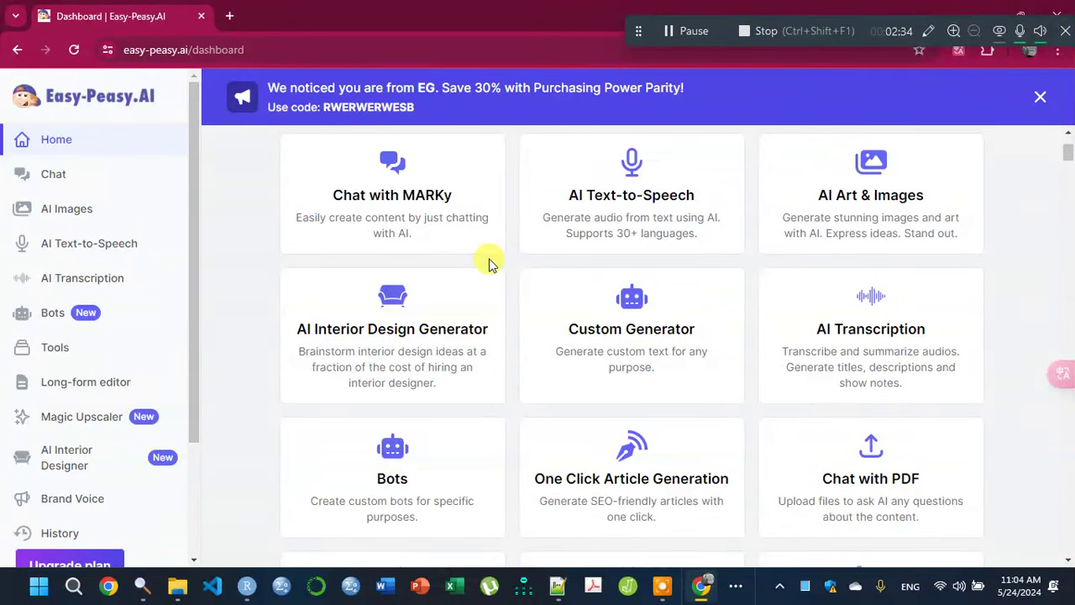
scroll(492, 263, down, 2)
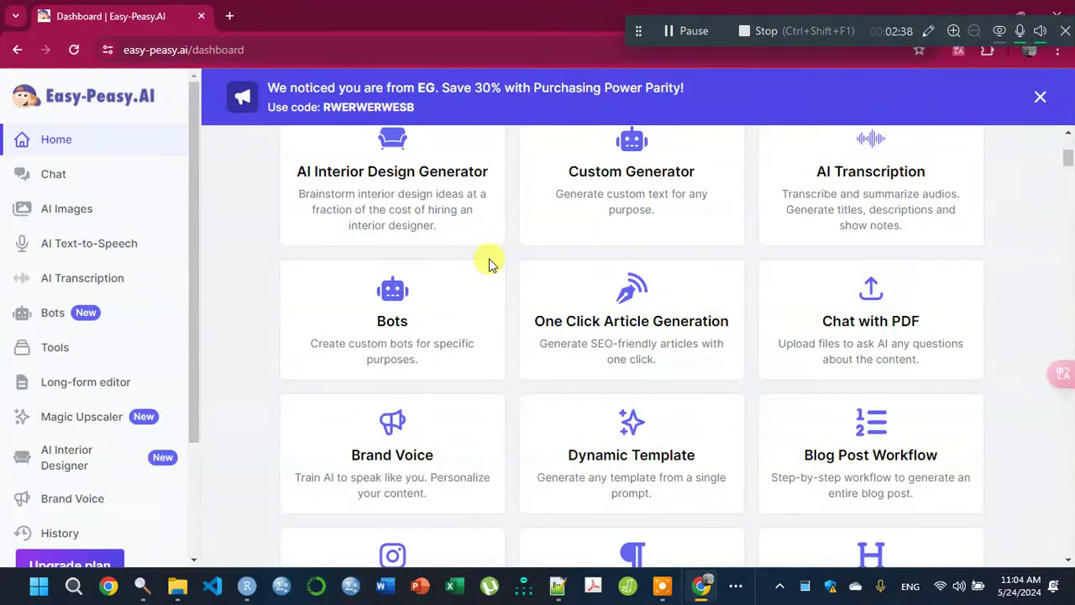
scroll(491, 263, up, 2)
scroll(491, 263, down, 3)
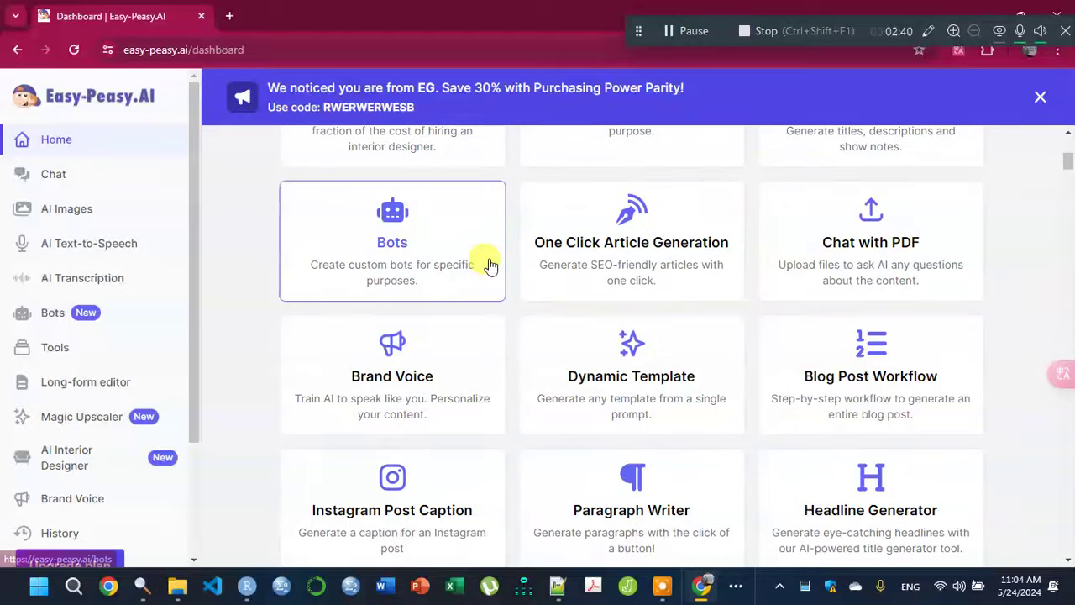
scroll(491, 264, up, 3)
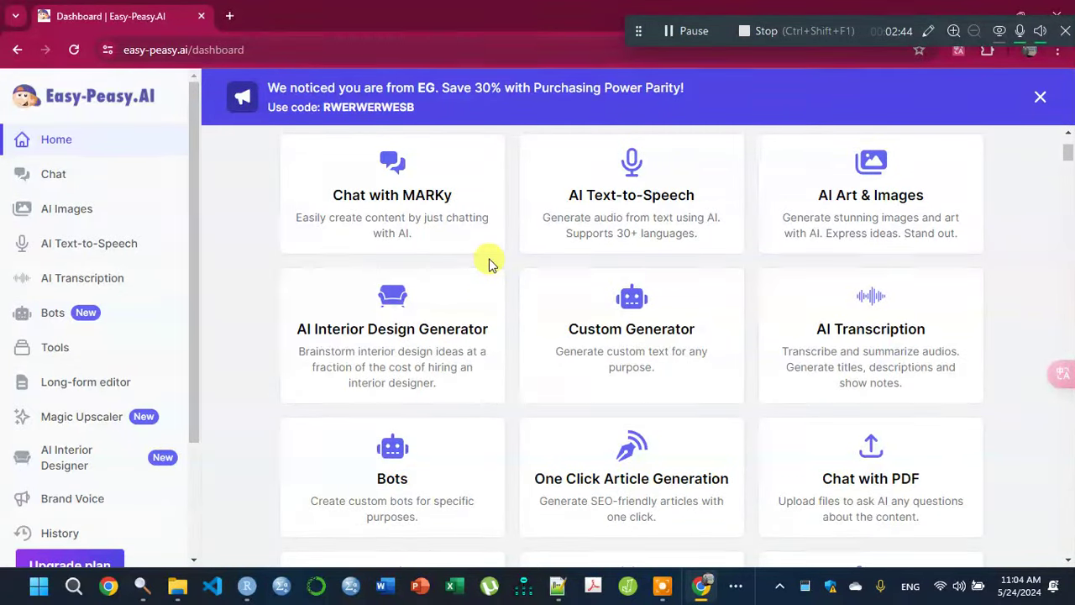
scroll(492, 263, down, 1)
scroll(492, 265, down, 1)
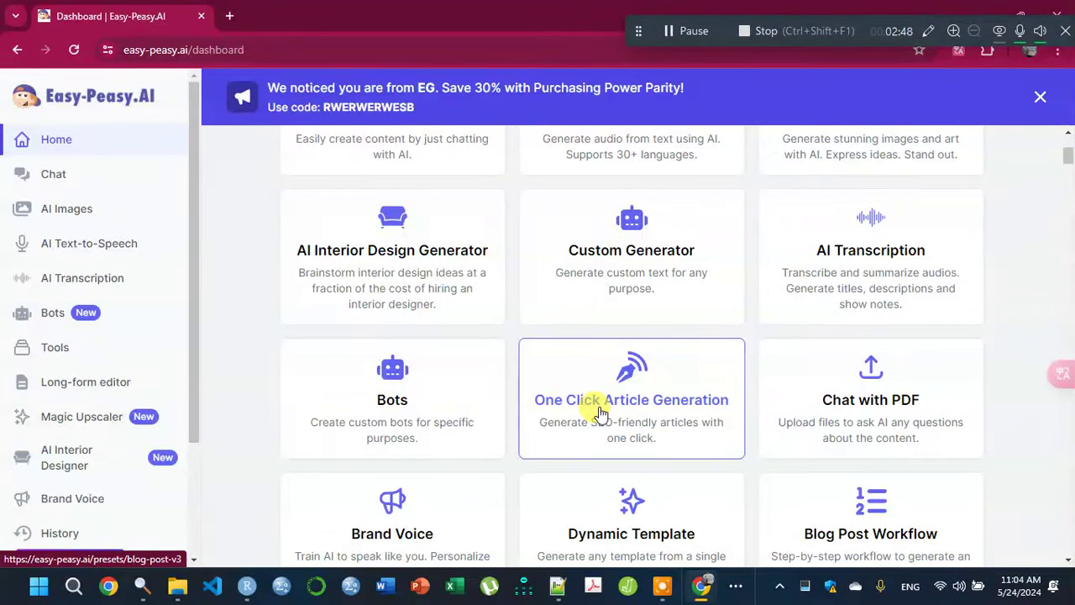
click(598, 412)
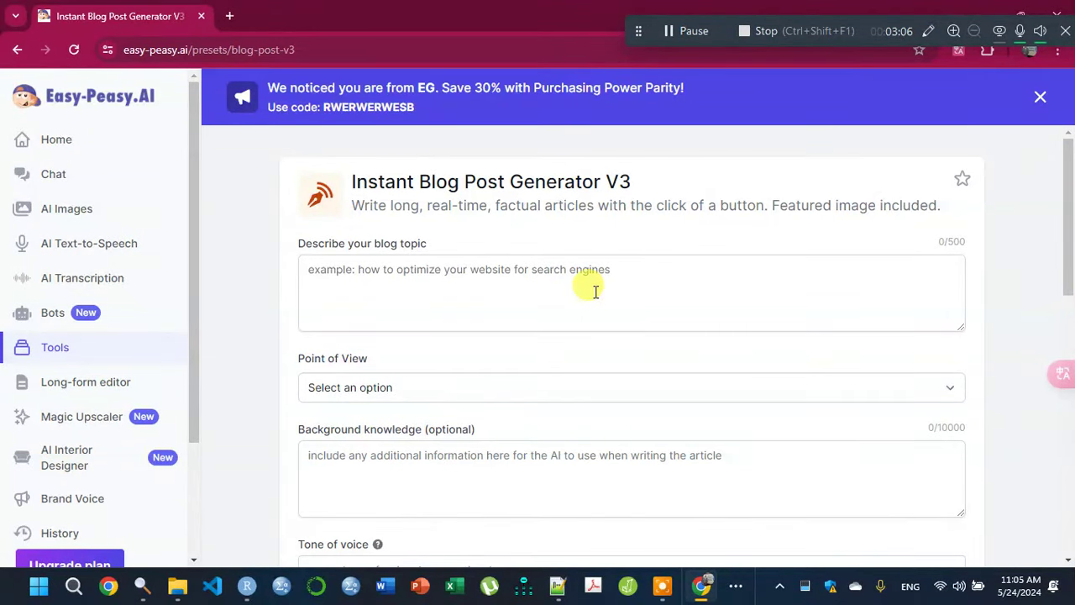
Step: Set the point of view to Third Person (he, she, it, they) and change "paper" to "papers" in the background knowledge
scroll(594, 291, down, 2)
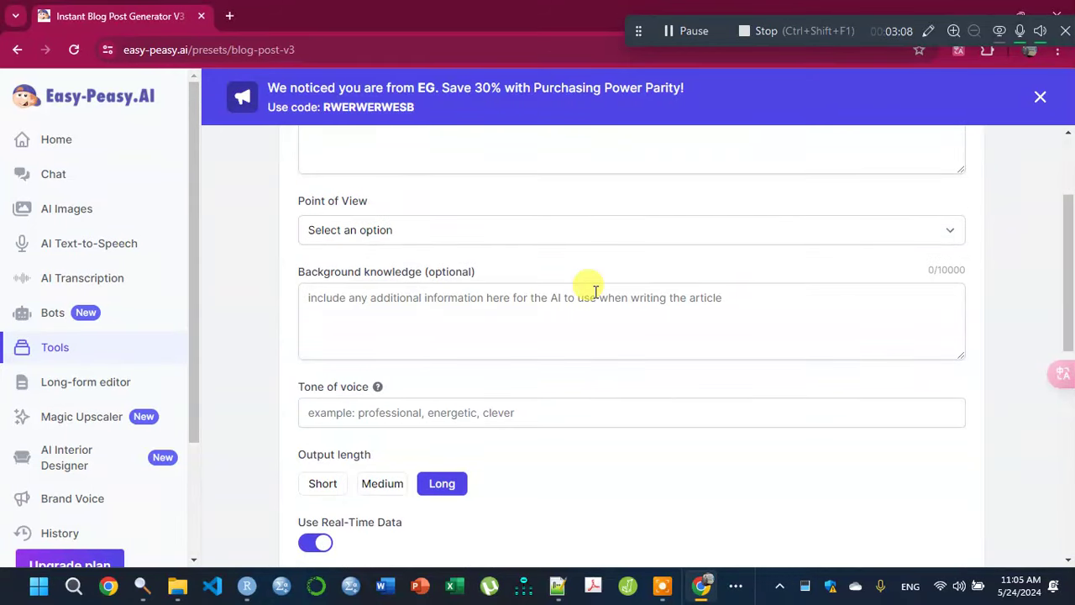
scroll(595, 291, up, 2)
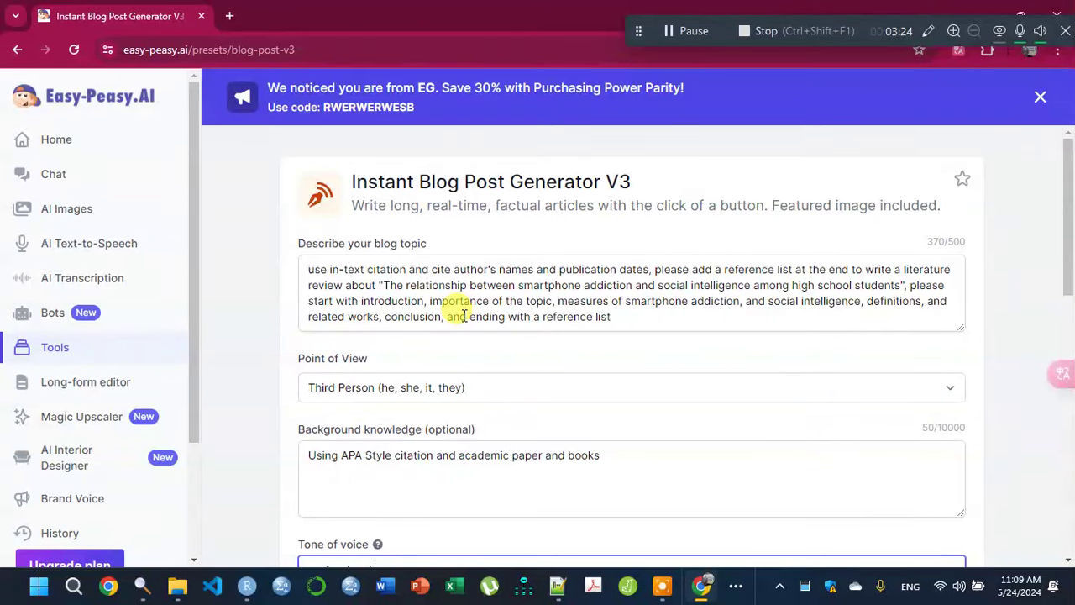
scroll(464, 315, down, 1)
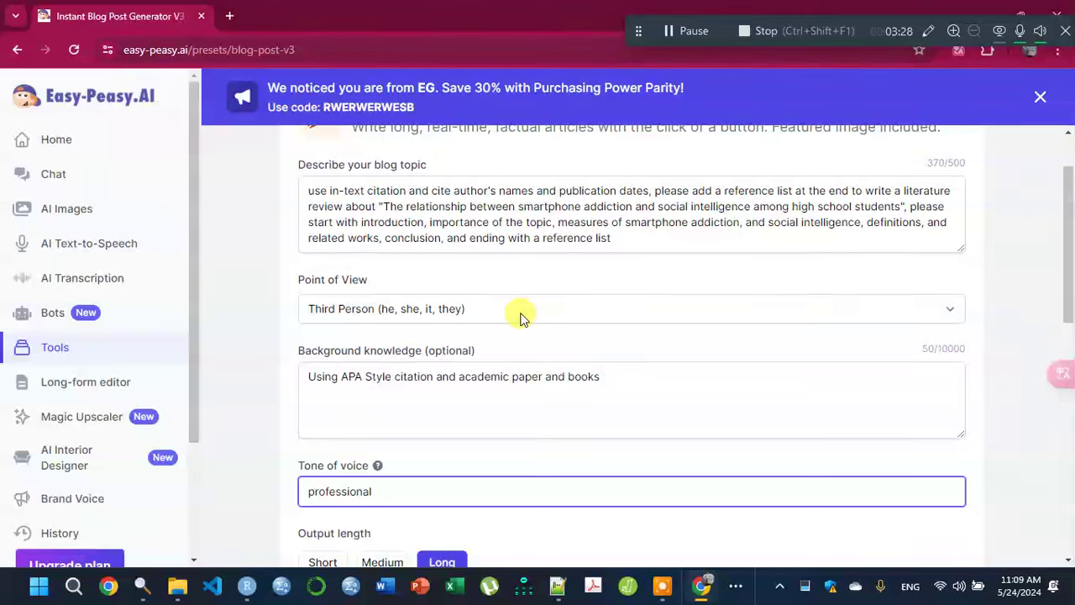
click(682, 313)
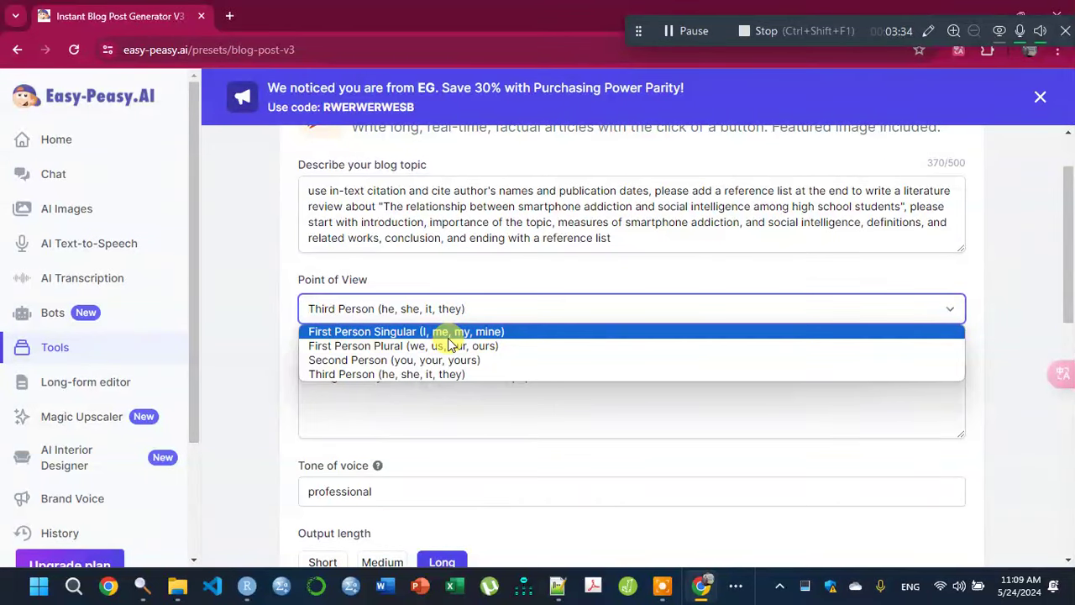
click(425, 375)
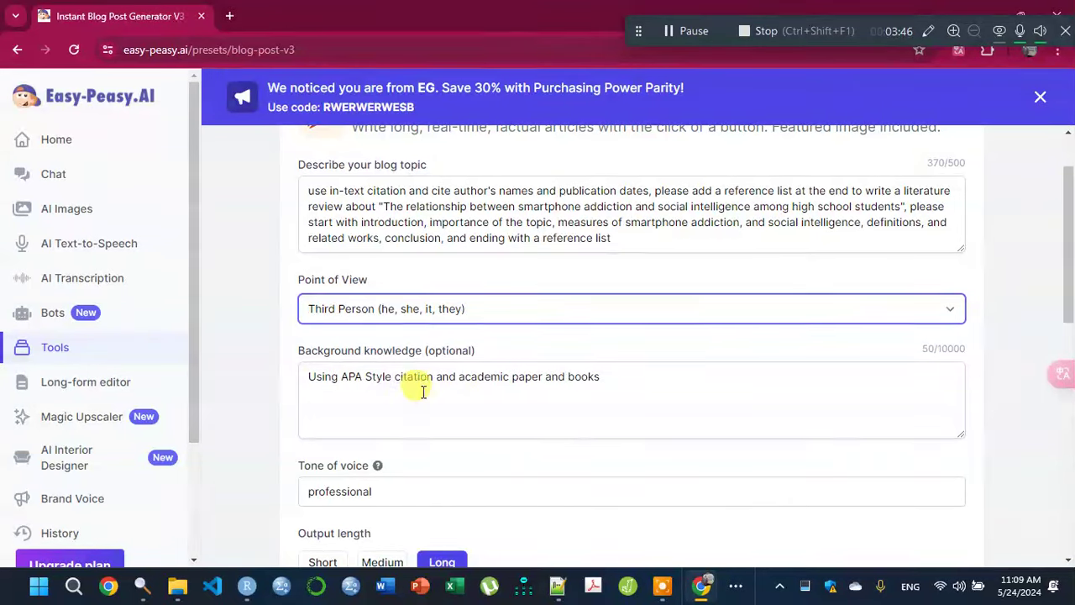
click(544, 378)
text(s)
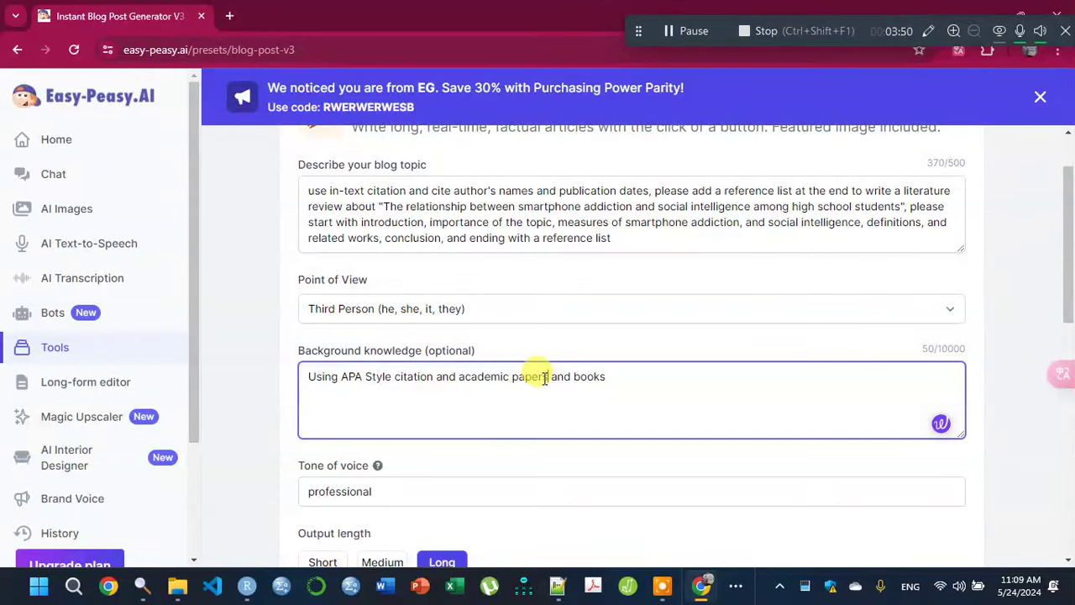
Step: Set the AI model for the blog post to GPT-4 Turbo
scroll(504, 393, down, 2)
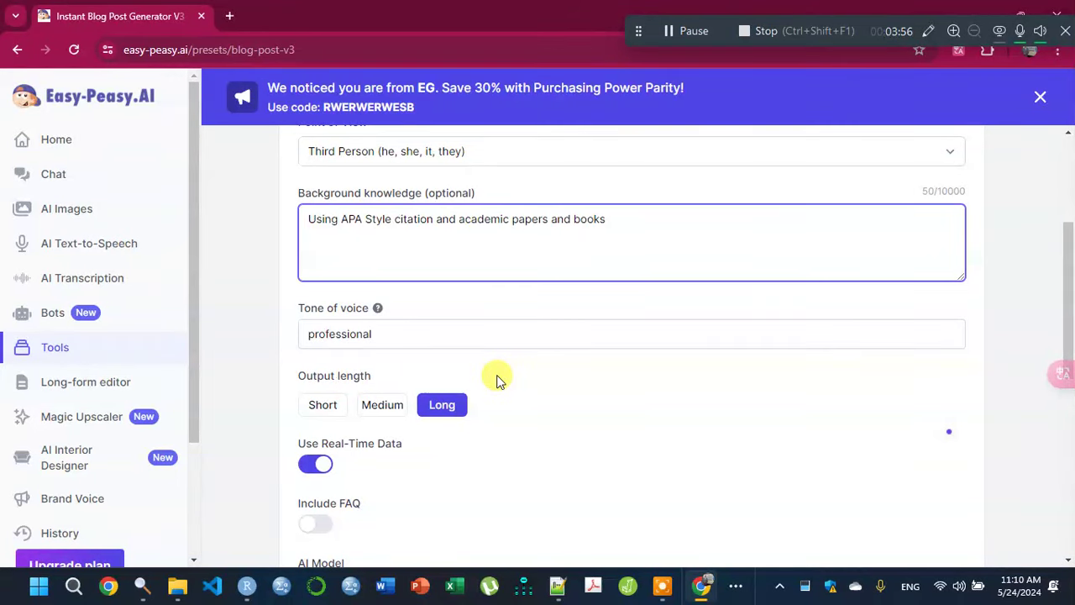
scroll(495, 380, down, 3)
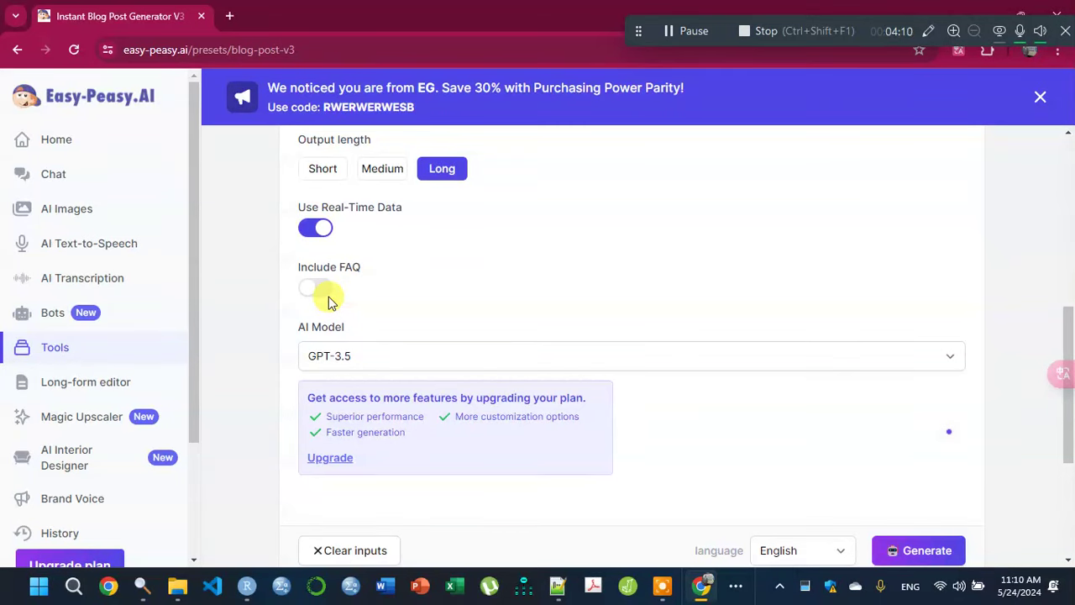
click(553, 360)
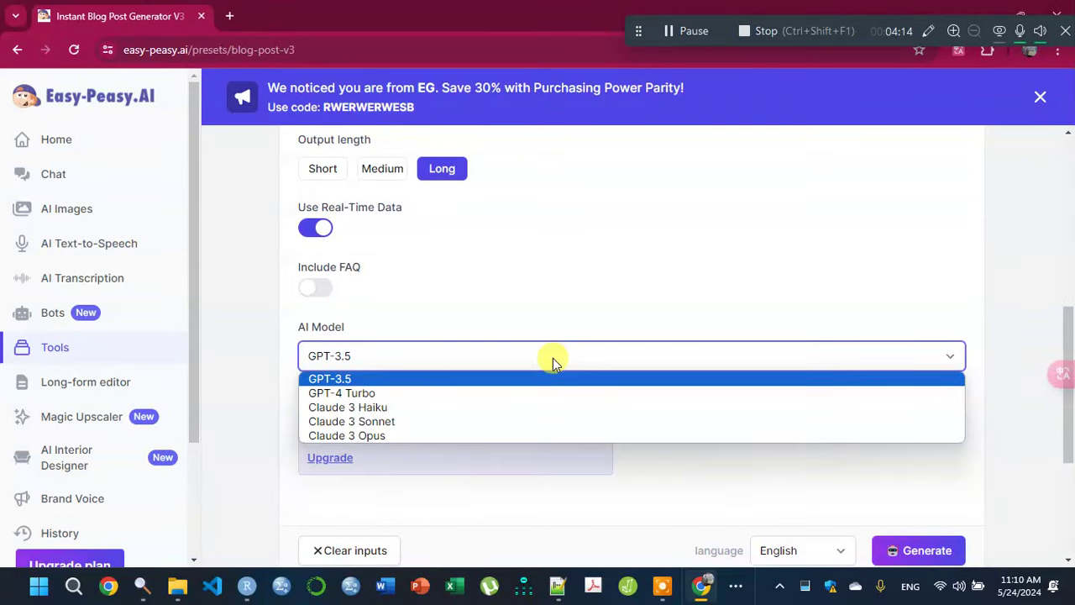
click(359, 395)
click(422, 363)
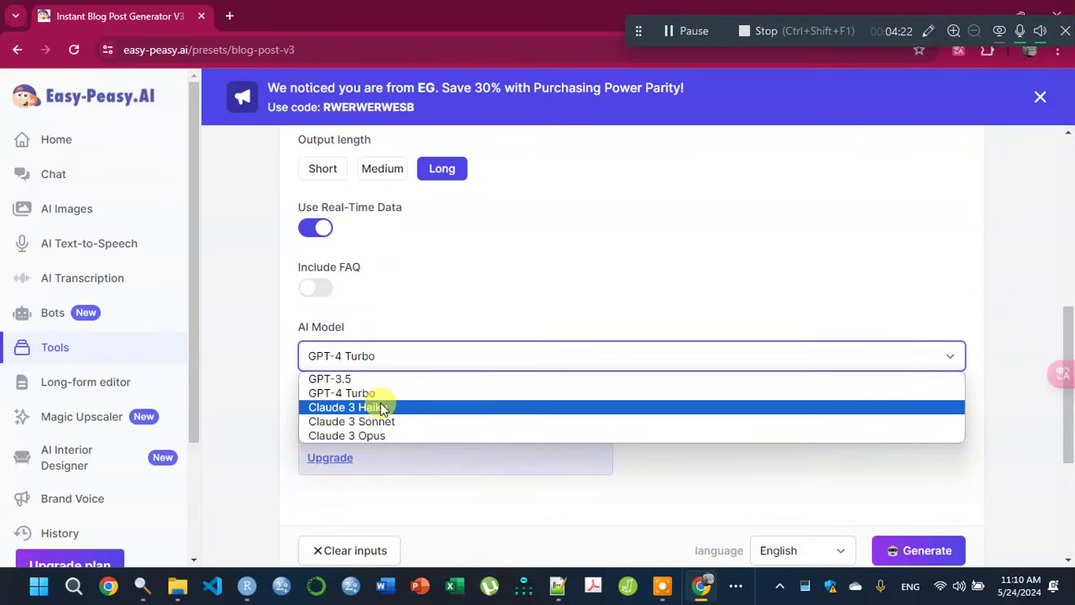
click(422, 357)
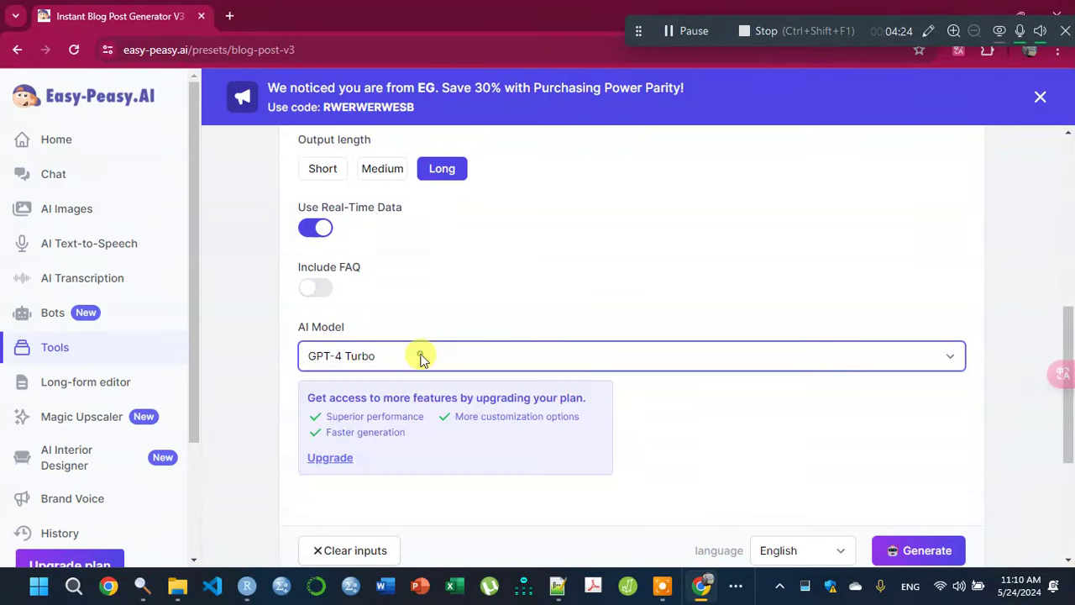
Step: Look at the available output languages for the article without choosing another one
scroll(515, 356, down, 2)
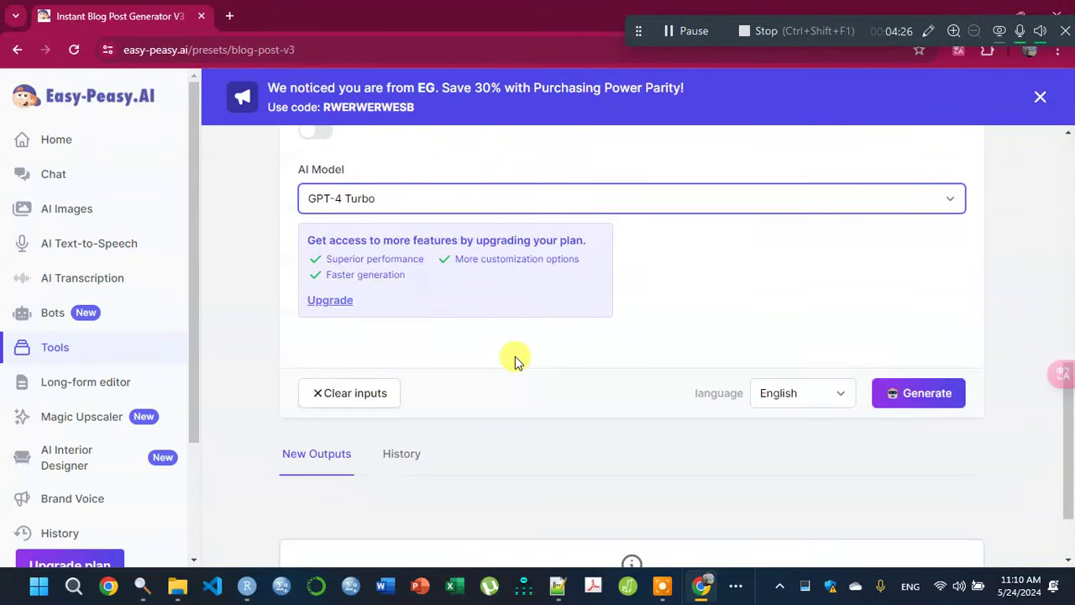
scroll(515, 356, down, 1)
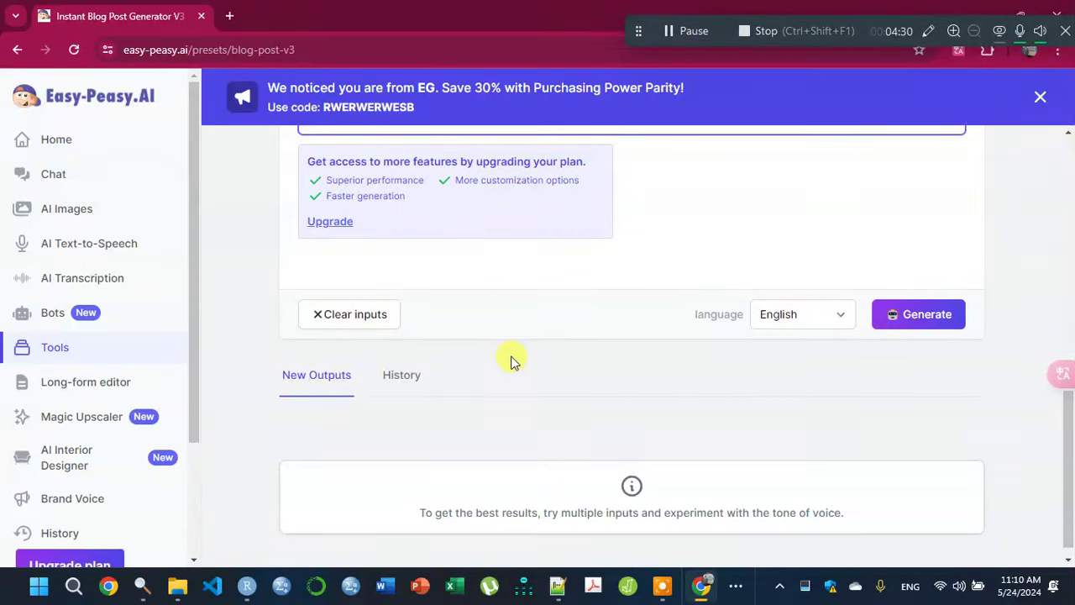
click(827, 319)
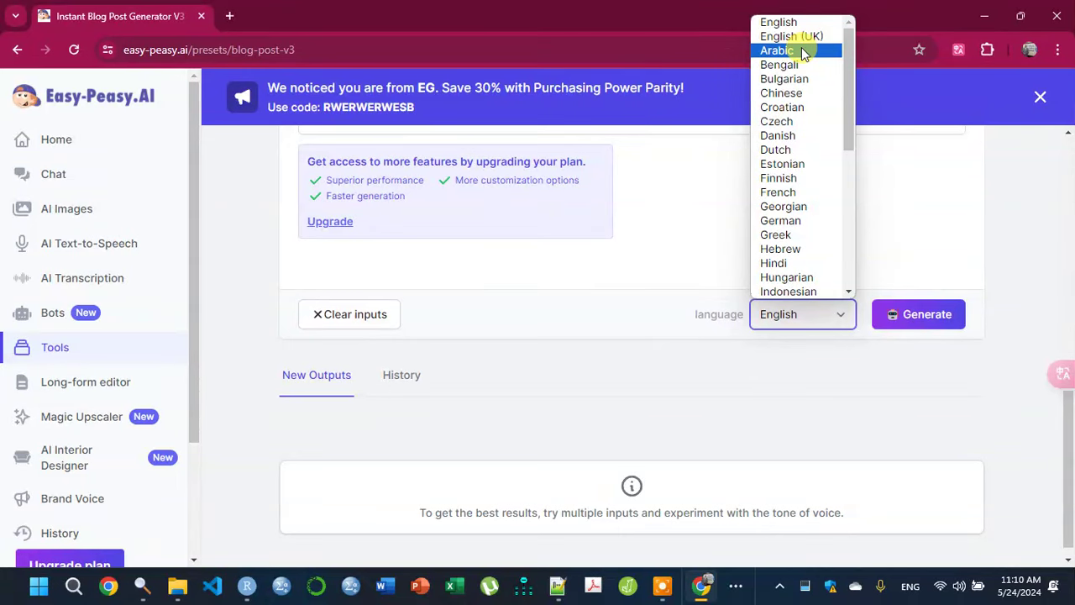
click(908, 173)
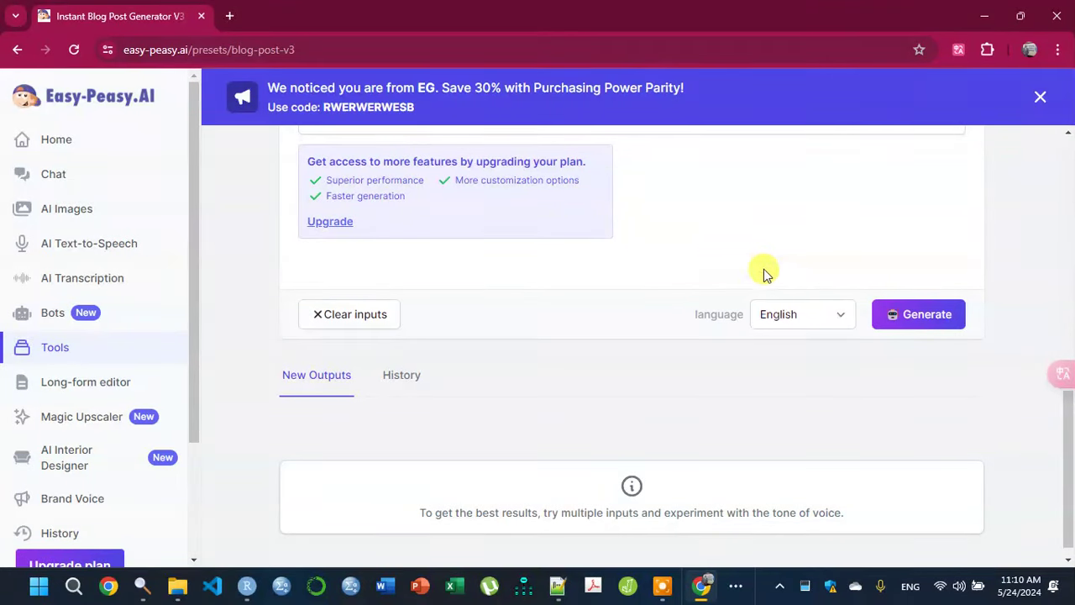
Step: Check the blog post settings once more and generate the article
scroll(728, 264, down, 1)
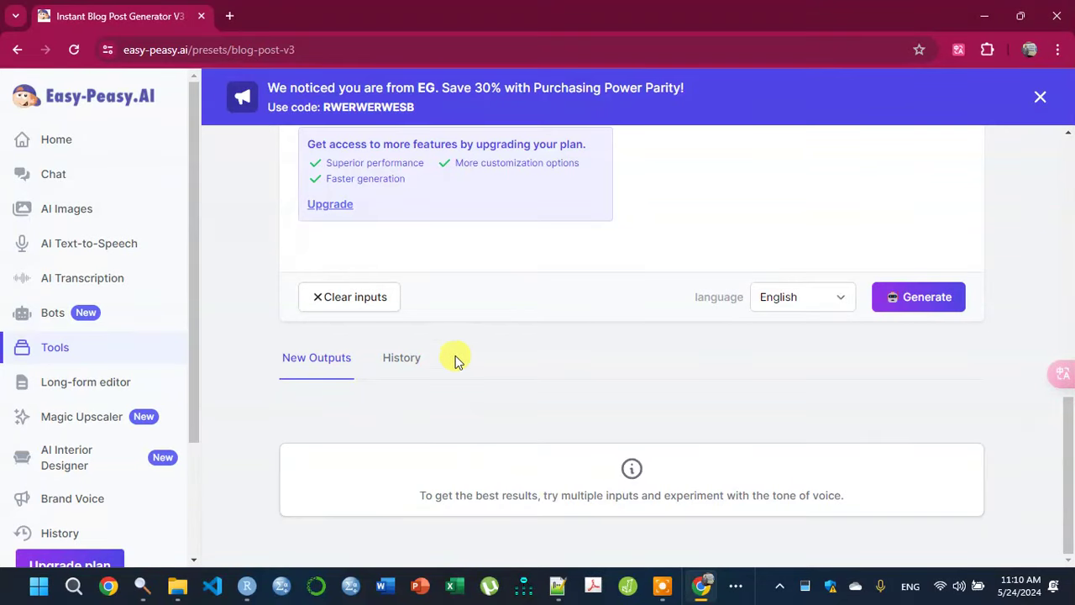
scroll(458, 353, up, 3)
scroll(459, 351, up, 2)
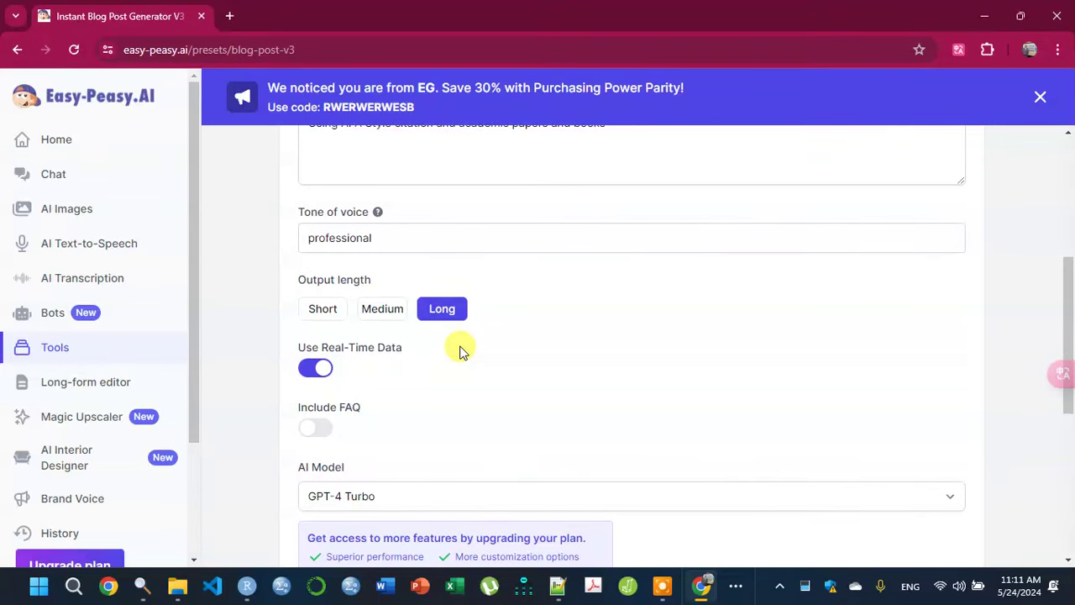
scroll(459, 351, down, 4)
scroll(459, 351, down, 1)
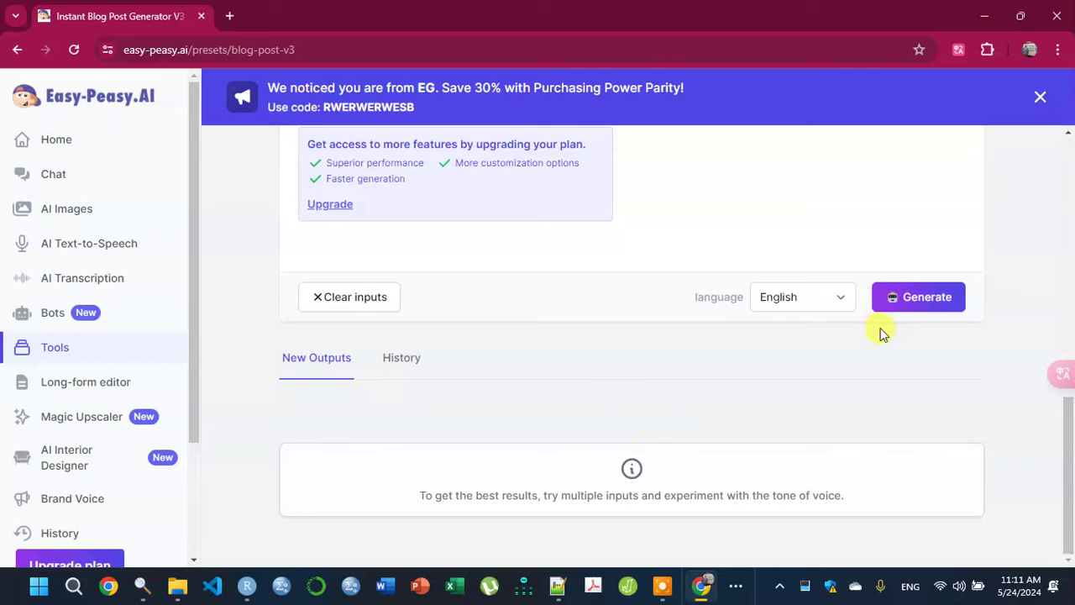
click(898, 305)
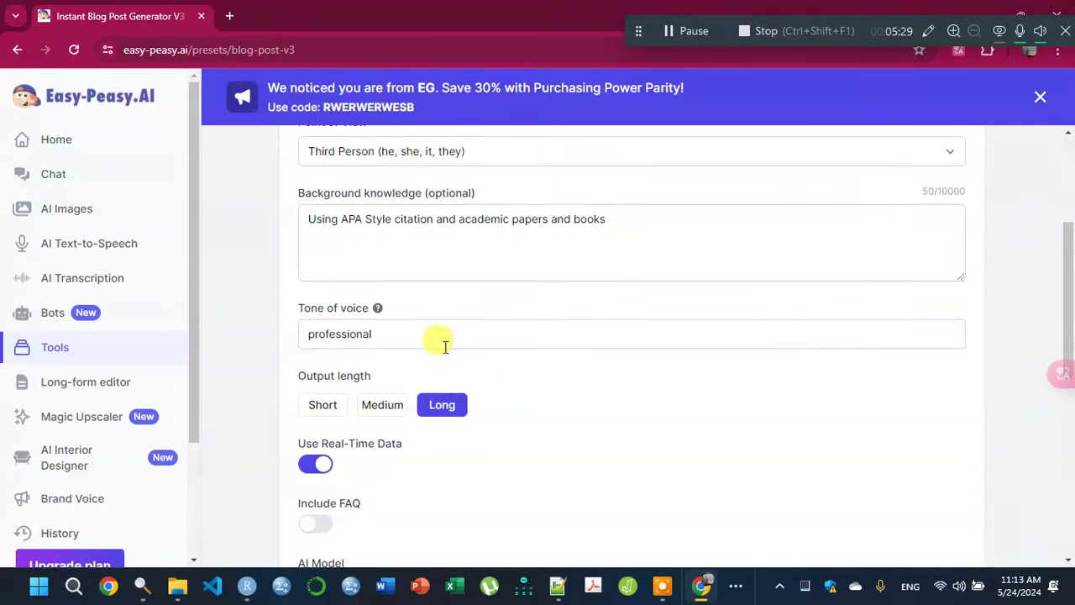
scroll(492, 326, down, 5)
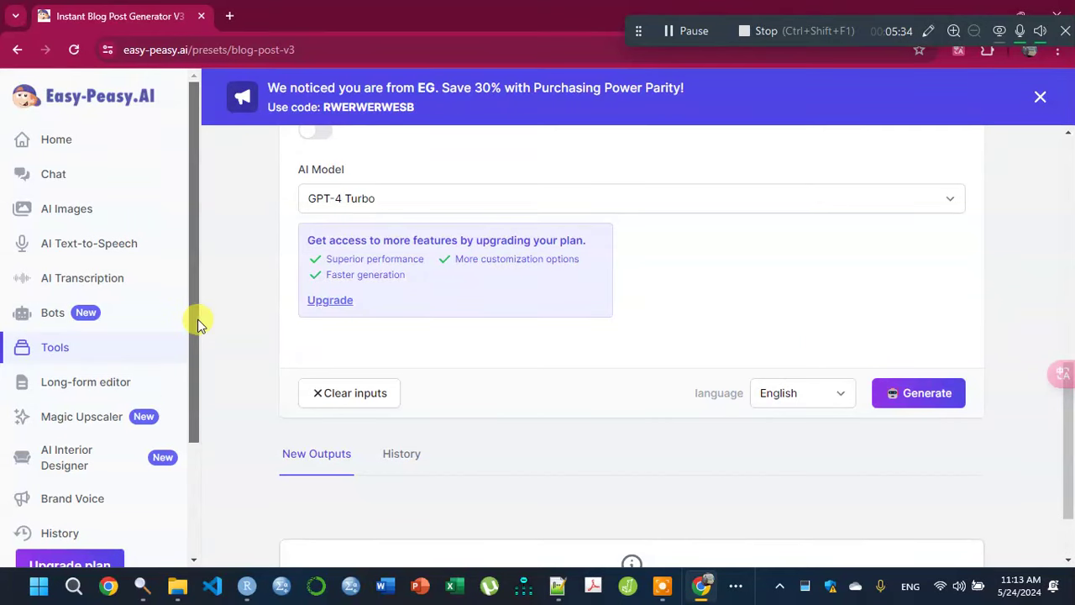
Step: Open the generation history and read the newest article through Measures of Smartphone Addiction, highlighting the 2013 scale citation
drag(200, 320, 185, 424)
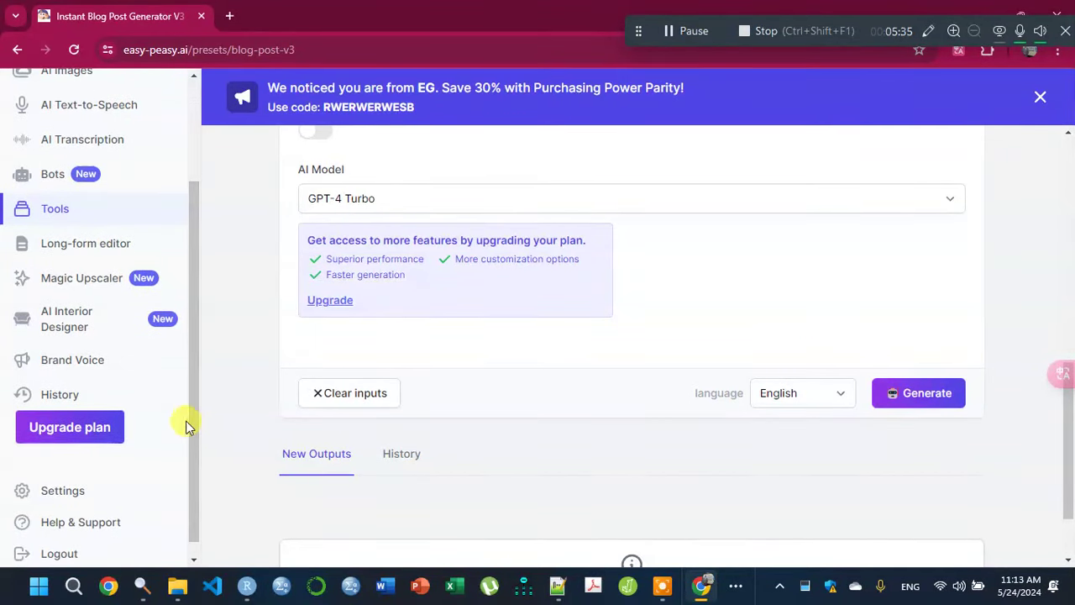
click(51, 393)
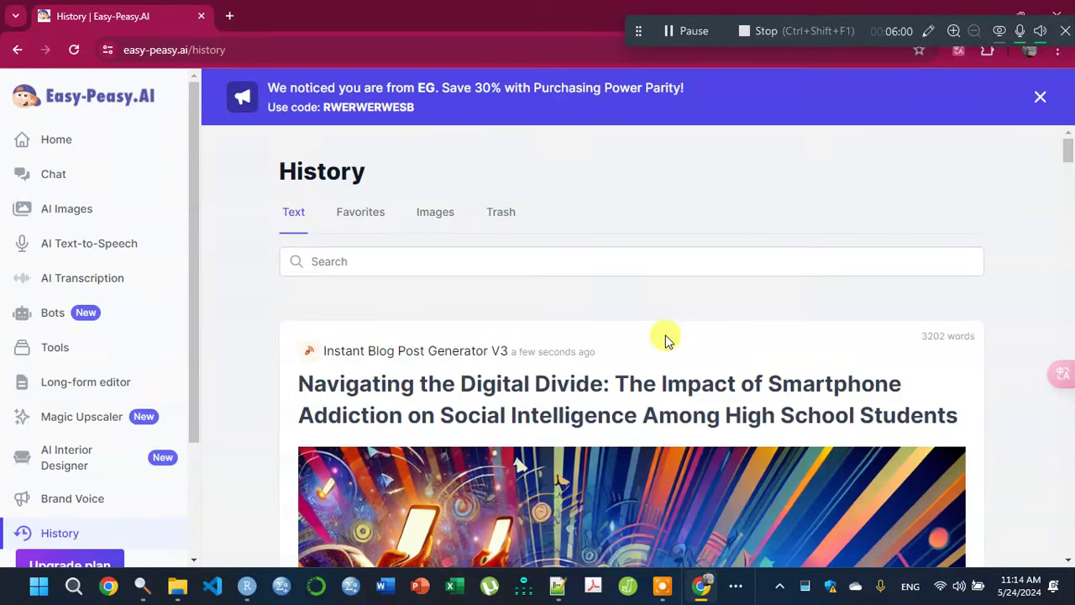
scroll(665, 340, down, 10)
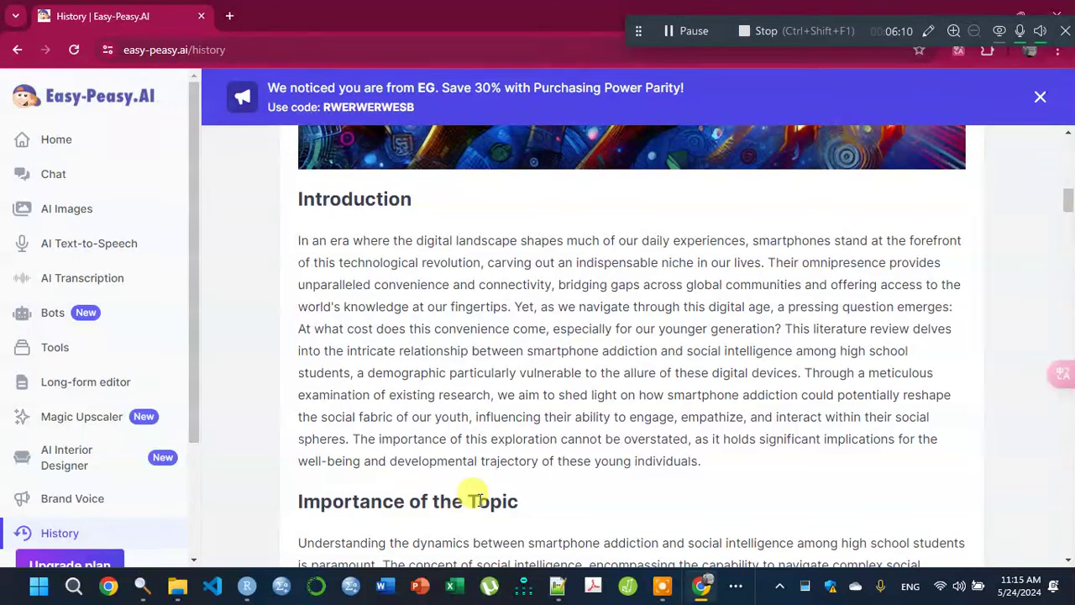
scroll(473, 499, down, 5)
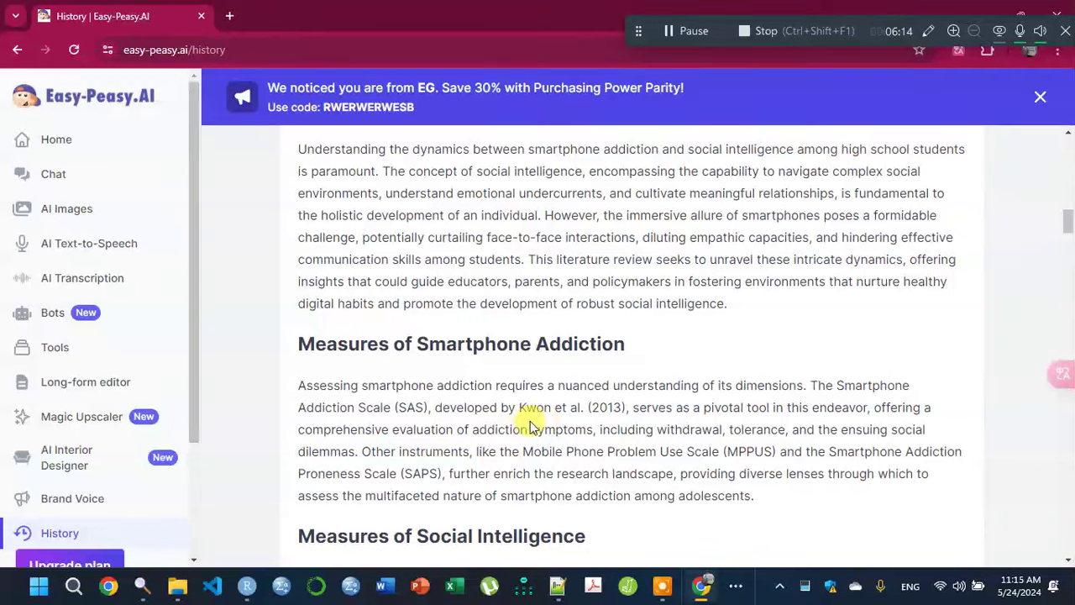
drag(514, 401, 625, 398)
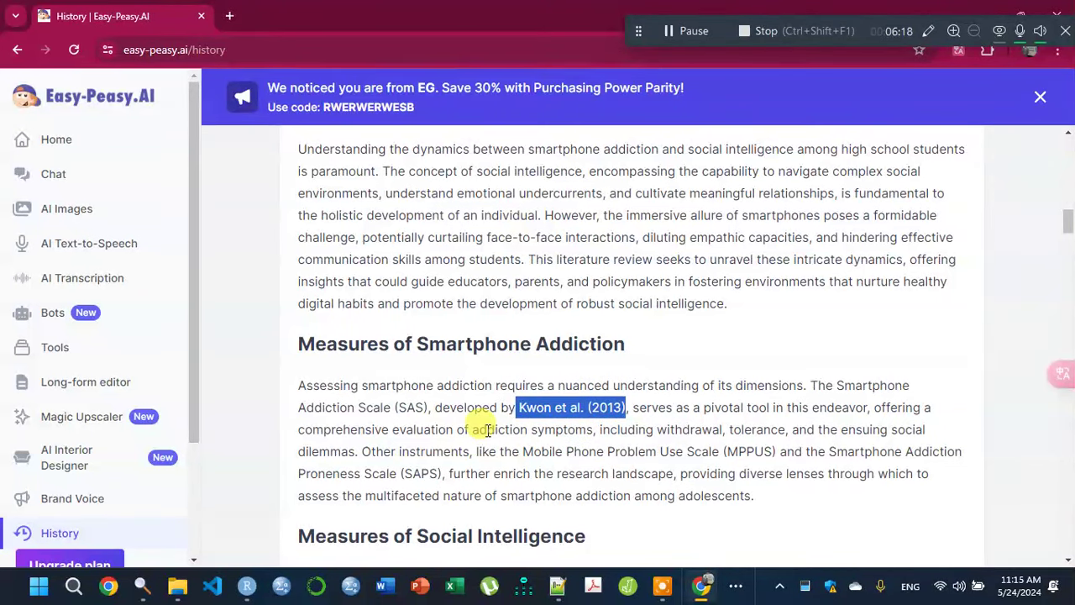
click(429, 372)
scroll(429, 372, down, 3)
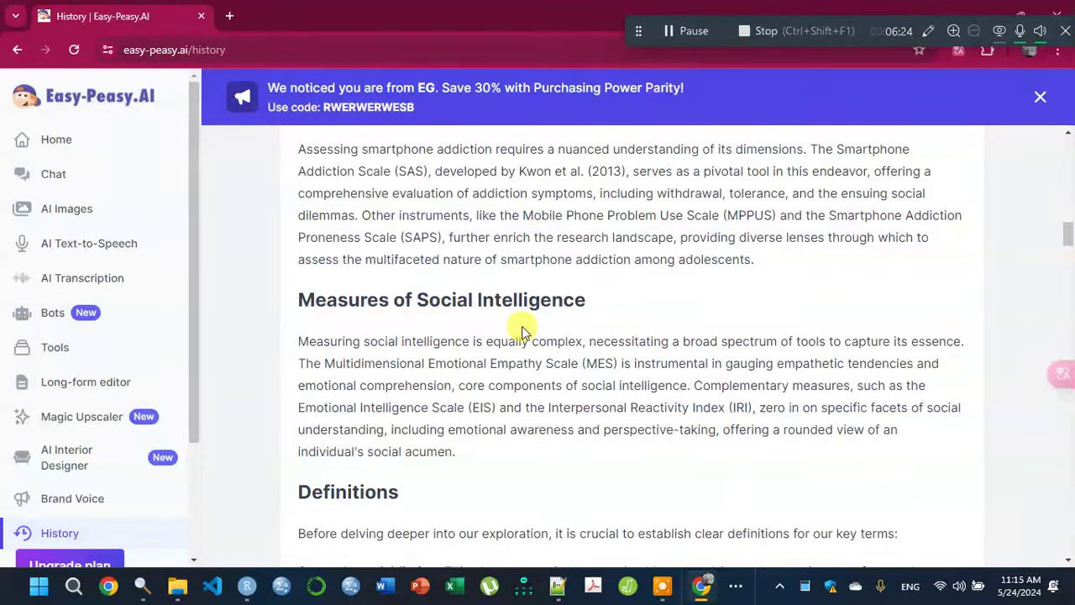
Step: Examine the article's Definitions and Related Works sections, highlighting the 2016 and 2017 in-text citations
scroll(522, 330, down, 2)
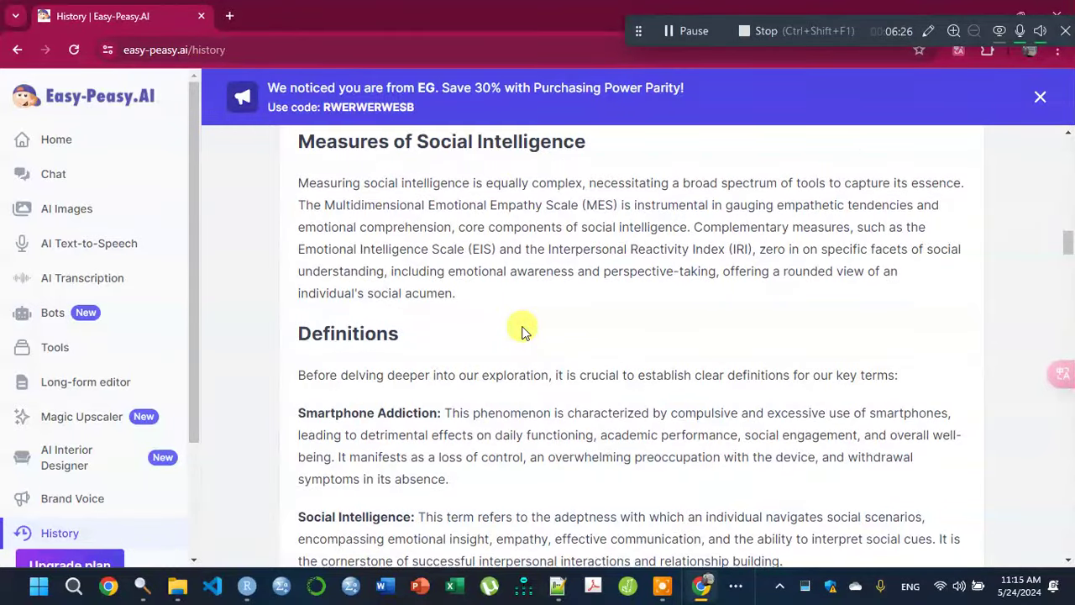
scroll(521, 330, down, 1)
scroll(521, 330, down, 3)
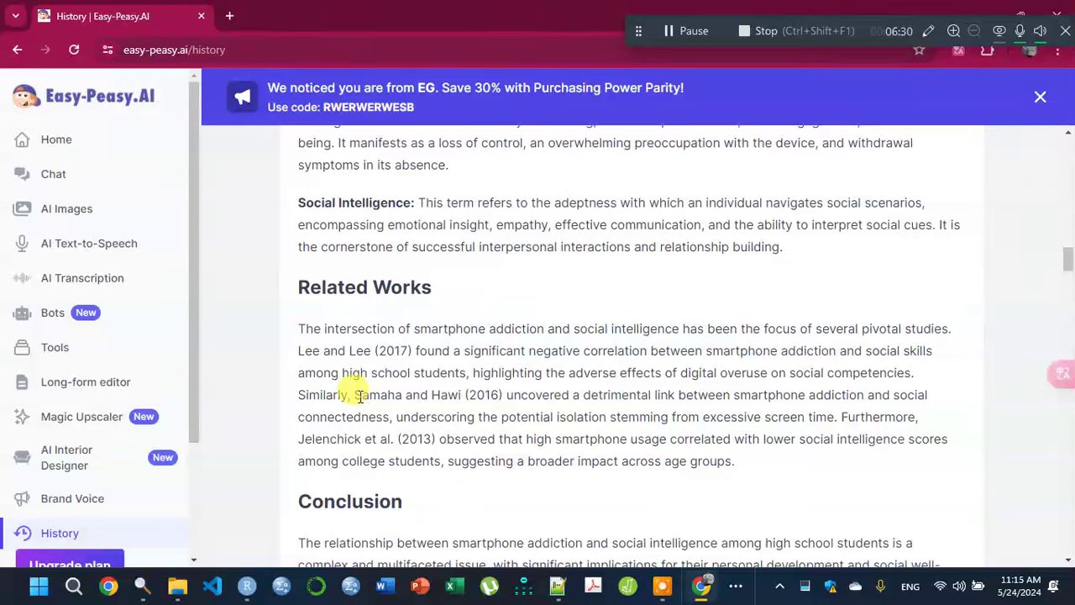
drag(360, 393, 494, 385)
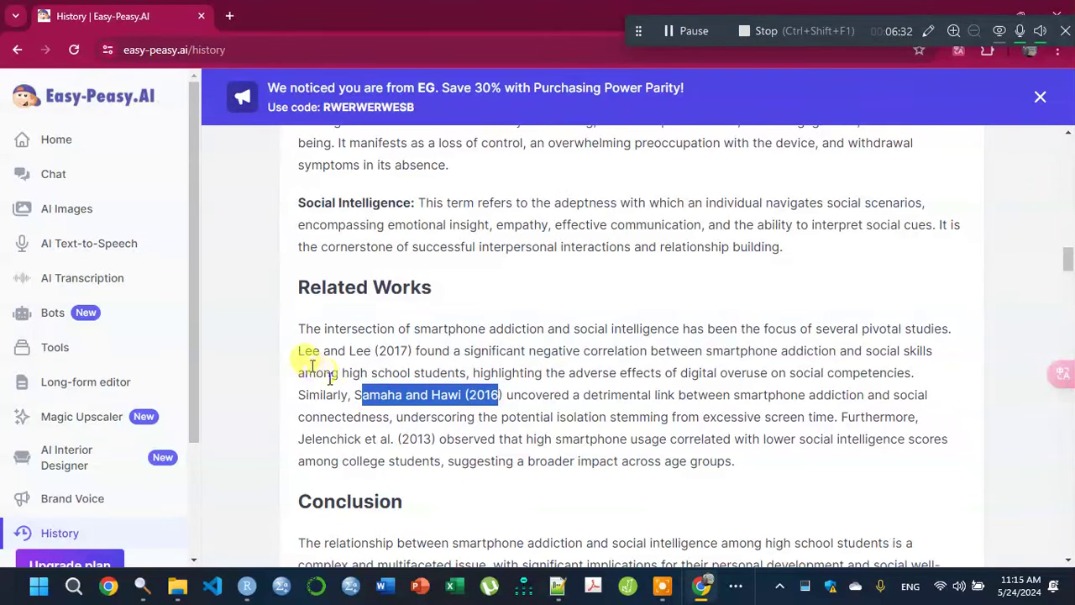
drag(297, 350, 413, 350)
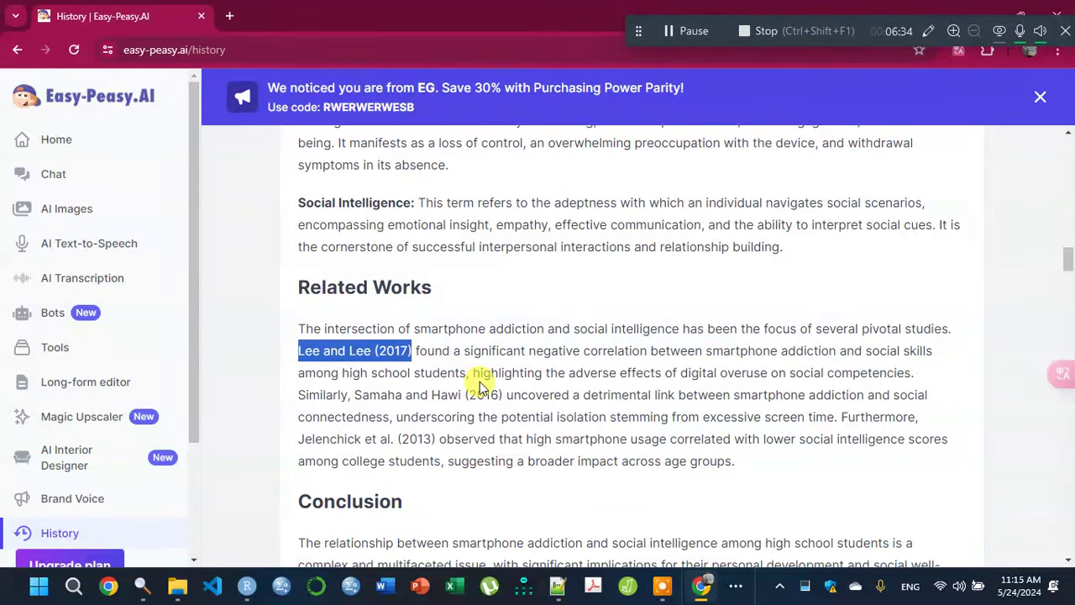
Step: Examine the article's first Reference List and the expanded sections through to the final Reference List
scroll(485, 382, down, 5)
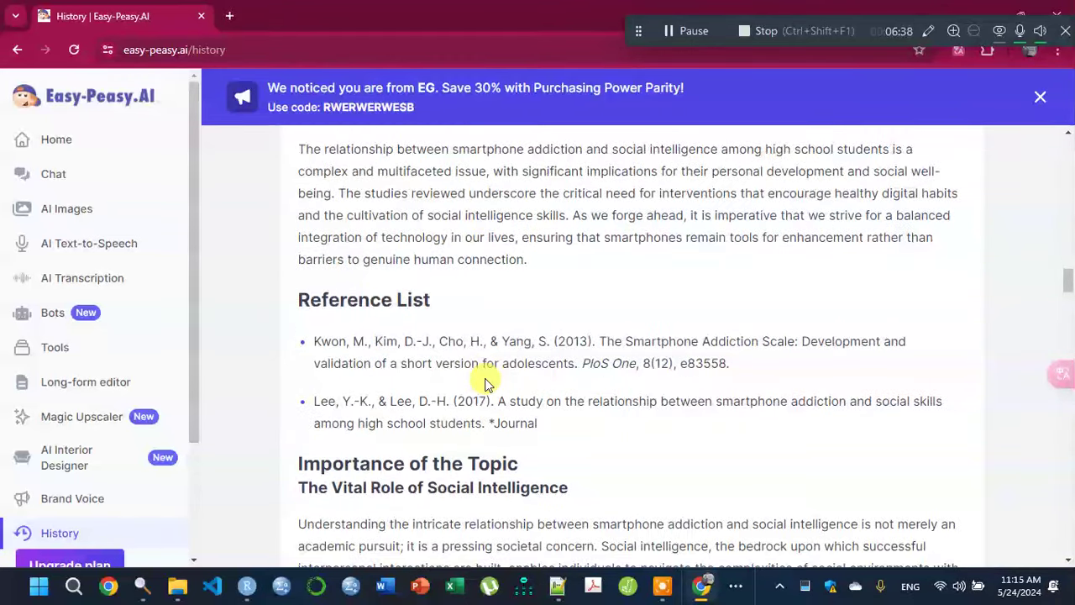
scroll(485, 382, down, 2)
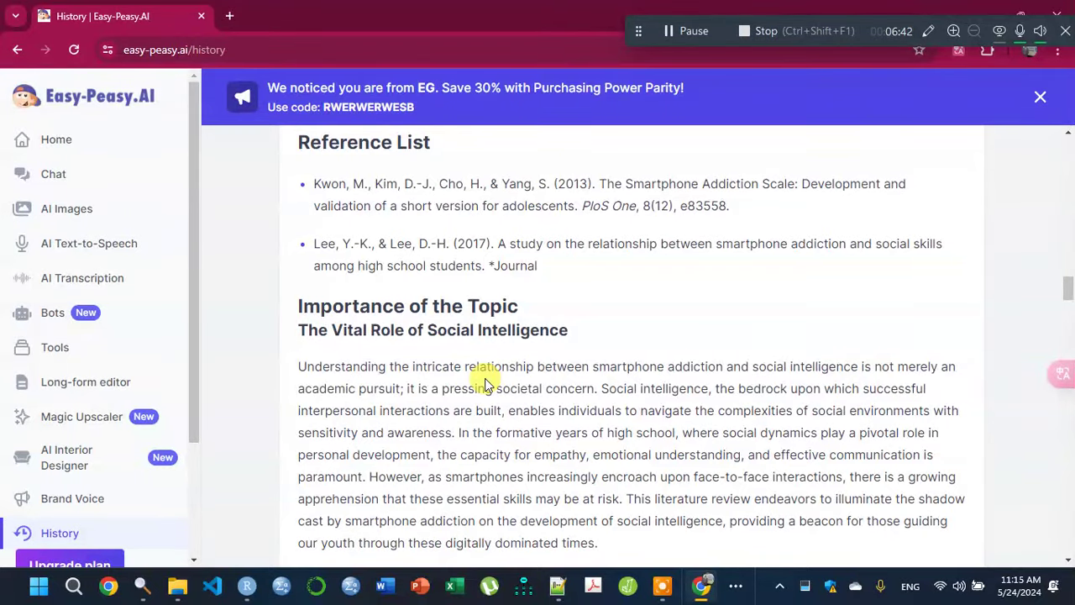
scroll(484, 382, down, 10)
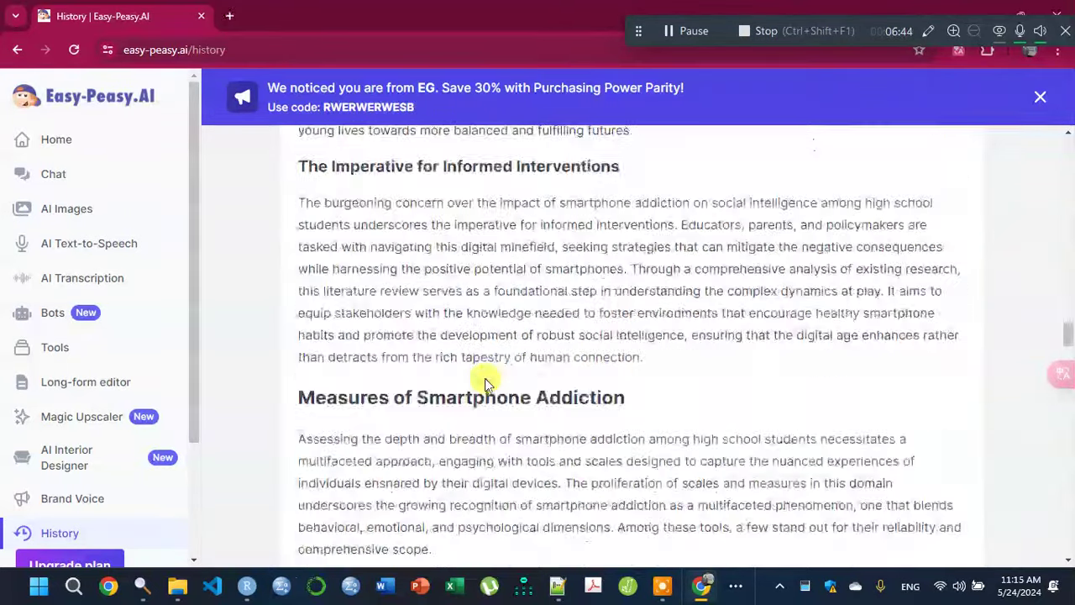
scroll(485, 383, down, 10)
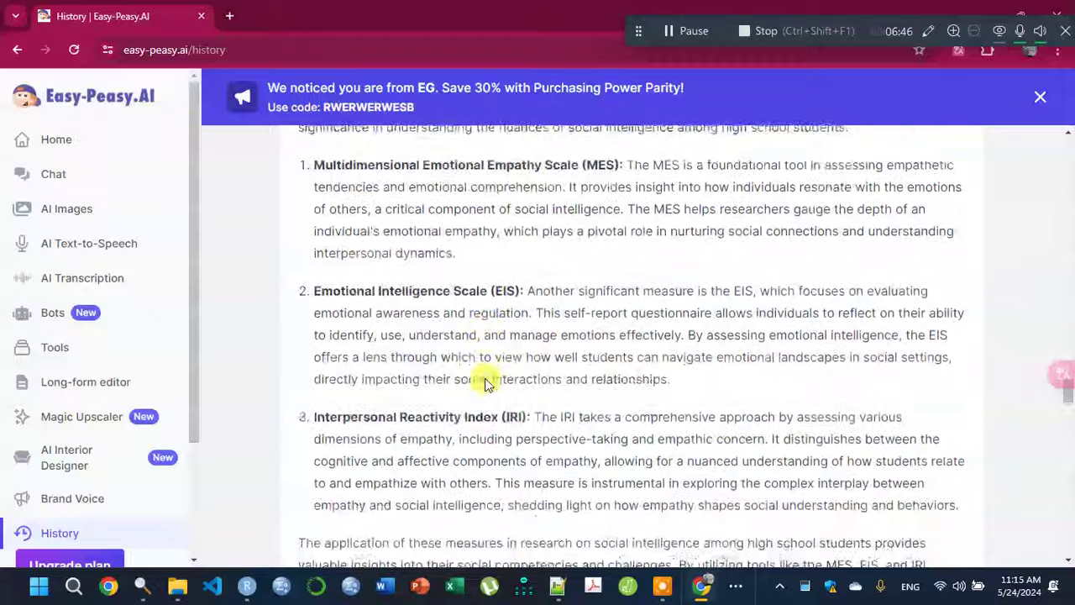
scroll(485, 382, down, 10)
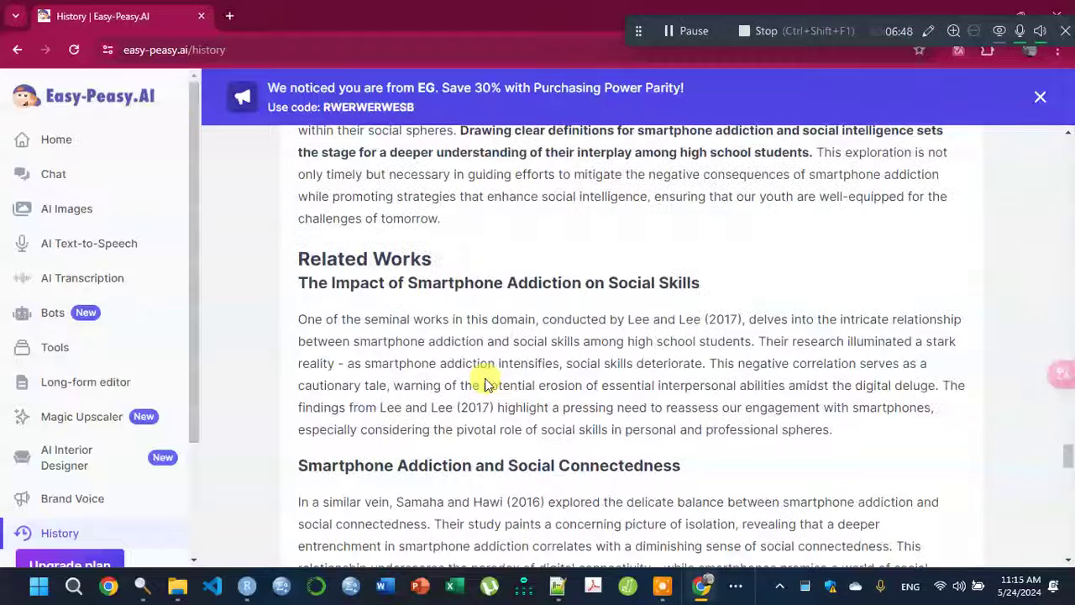
scroll(485, 382, down, 10)
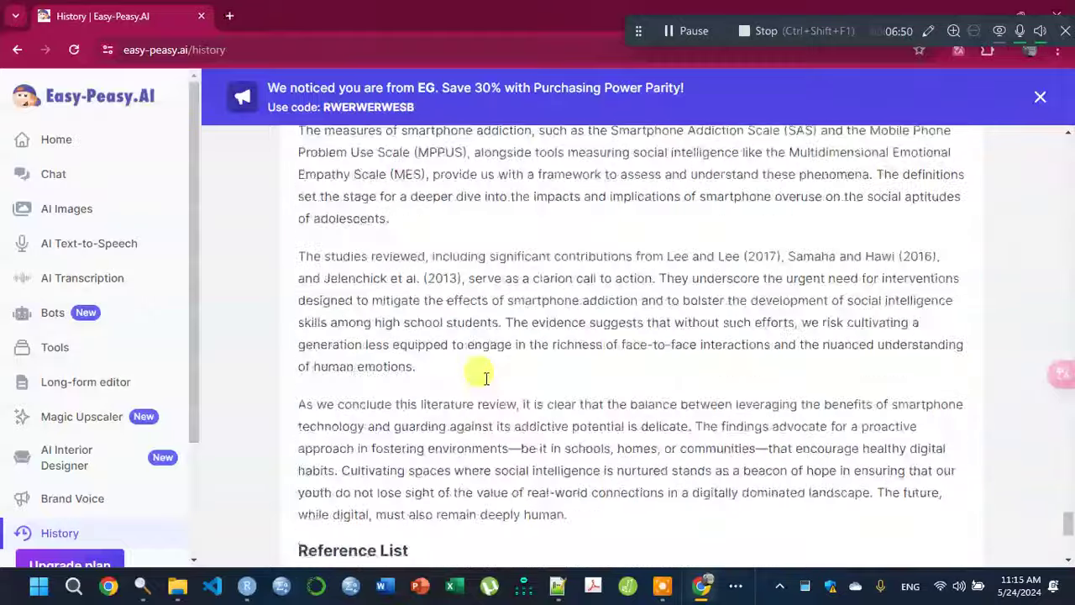
scroll(485, 378, down, 4)
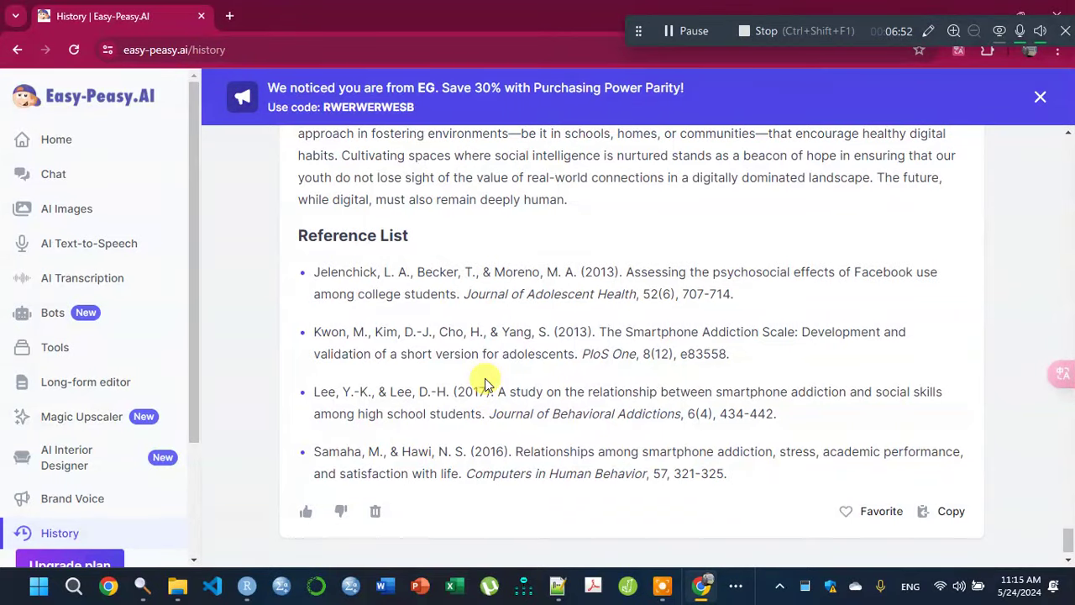
Step: Recheck the closing paragraphs and final Reference List, and return to the shorter Reference List before the expanded sections
scroll(485, 382, up, 12)
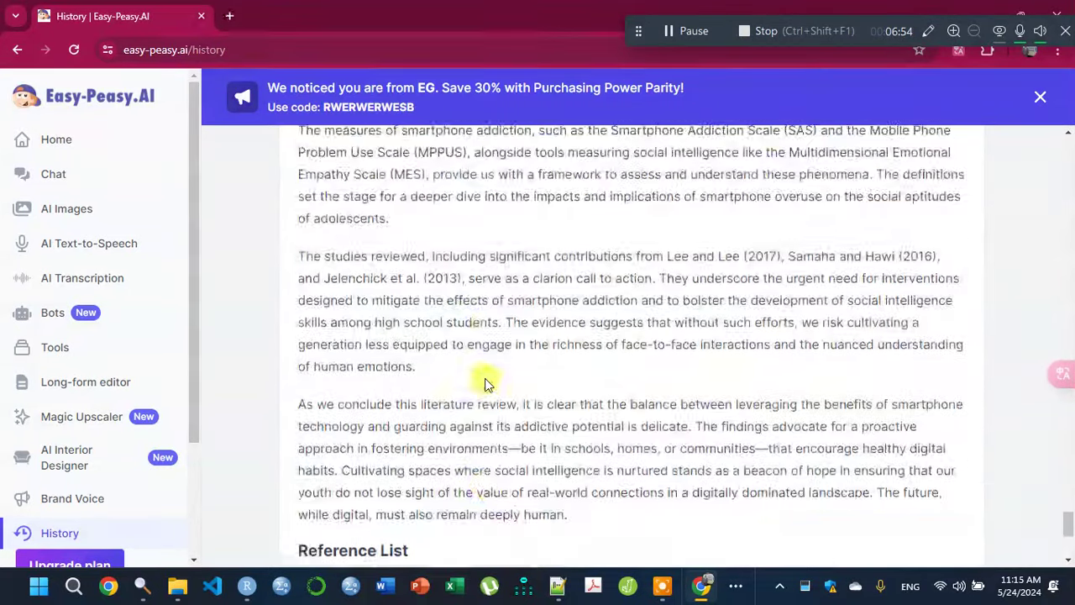
scroll(484, 382, down, 10)
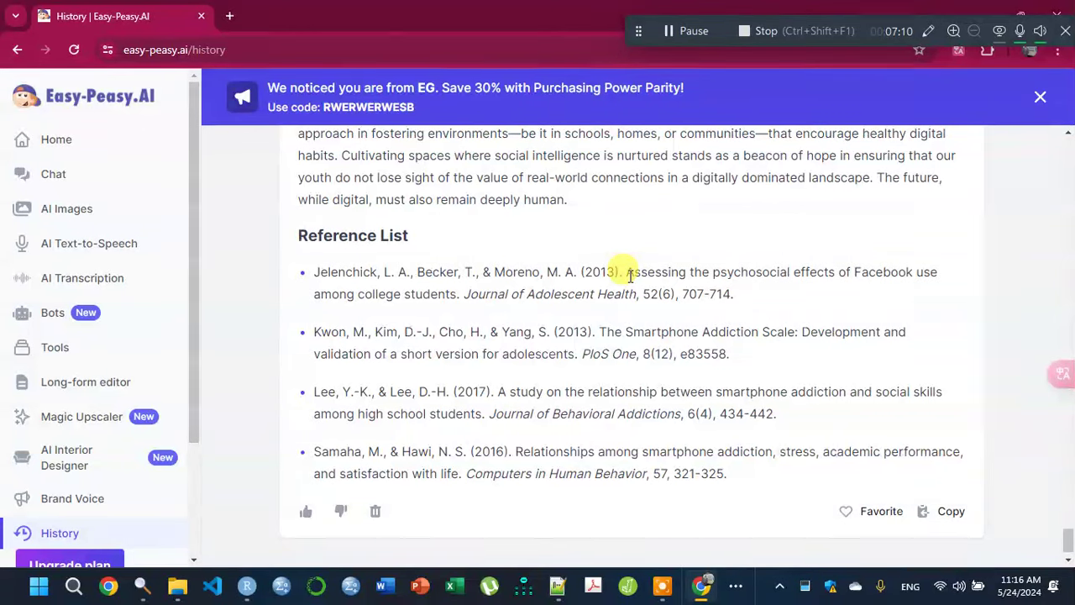
scroll(628, 364, up, 15)
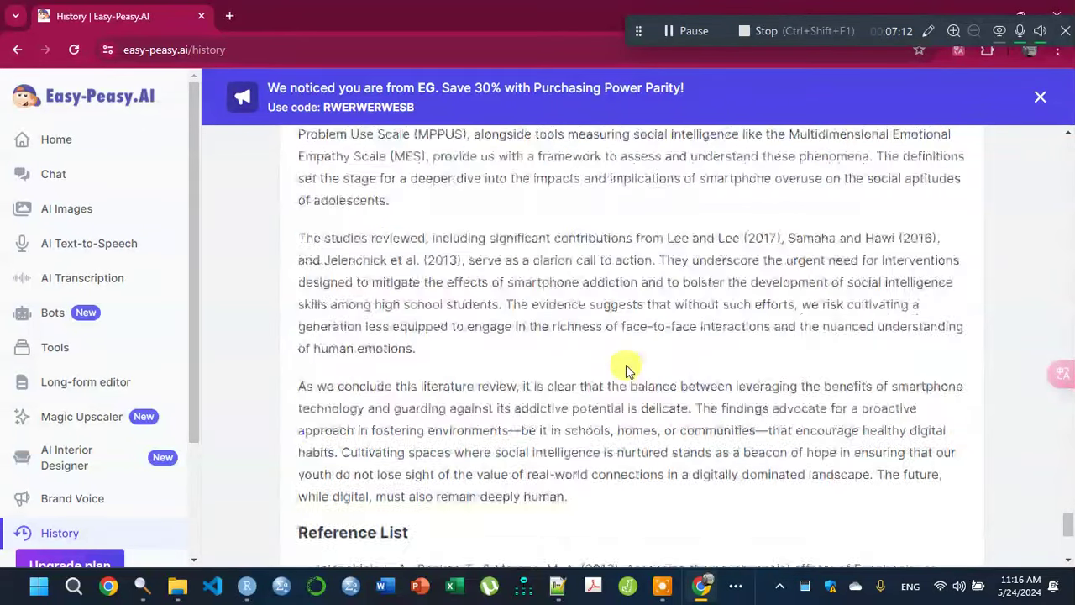
scroll(624, 373, down, 10)
scroll(624, 373, up, 10)
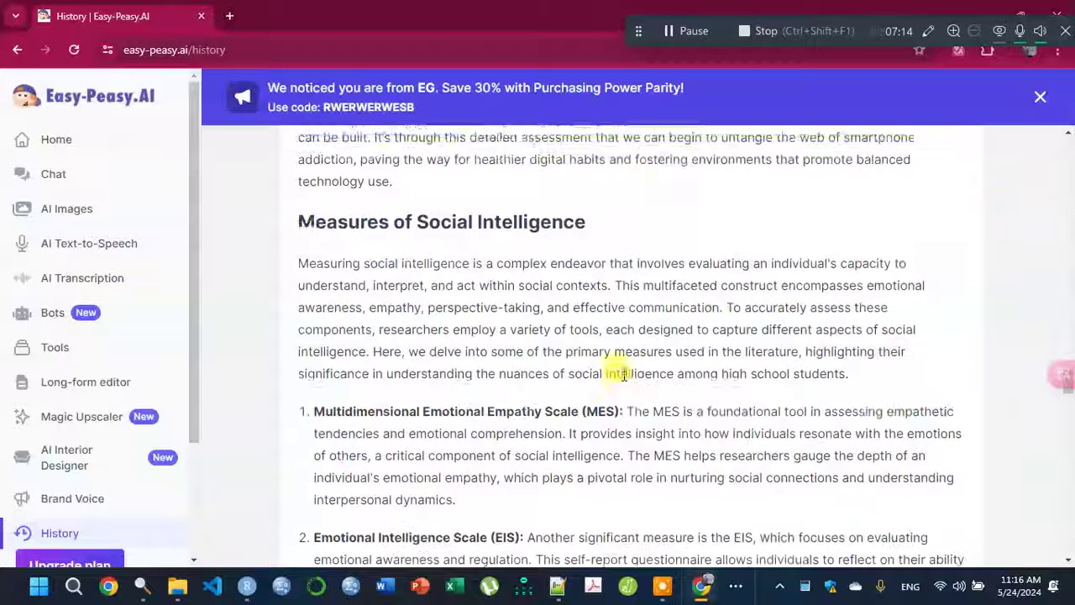
scroll(624, 373, up, 12)
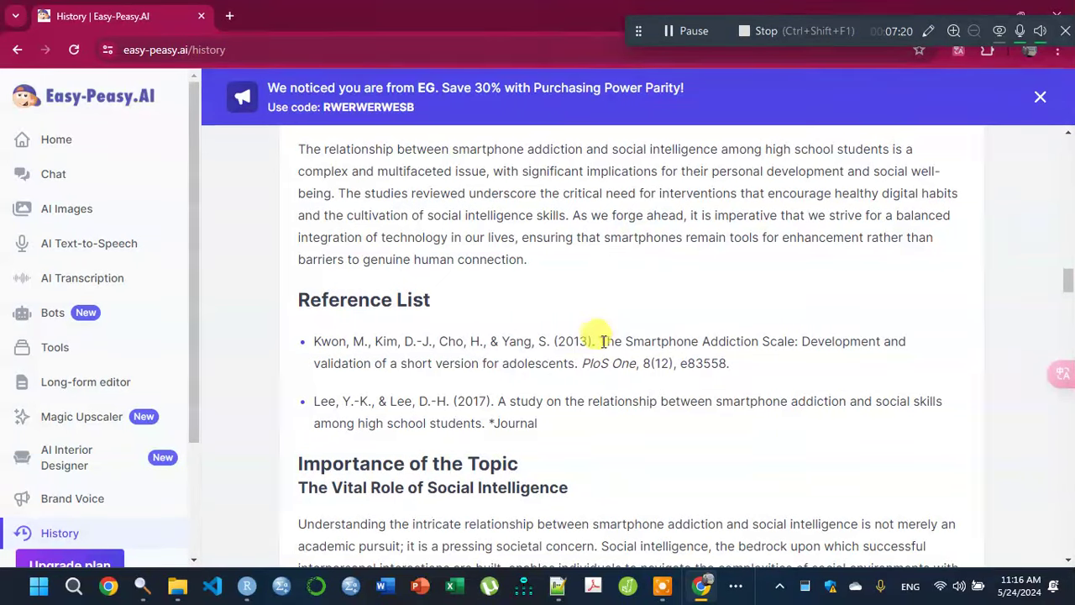
Step: Search Google in a new tab for the exact quoted title "The Smartphone Addiction Scale: Development and validation of a short version for adolescents"
drag(596, 341, 677, 341)
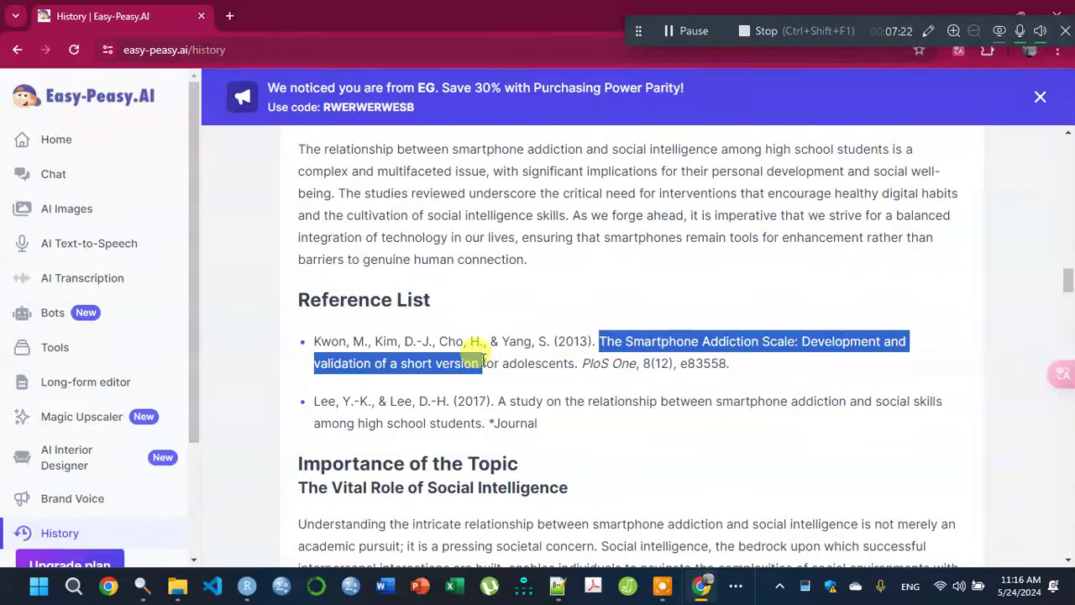
drag(483, 360, 568, 360)
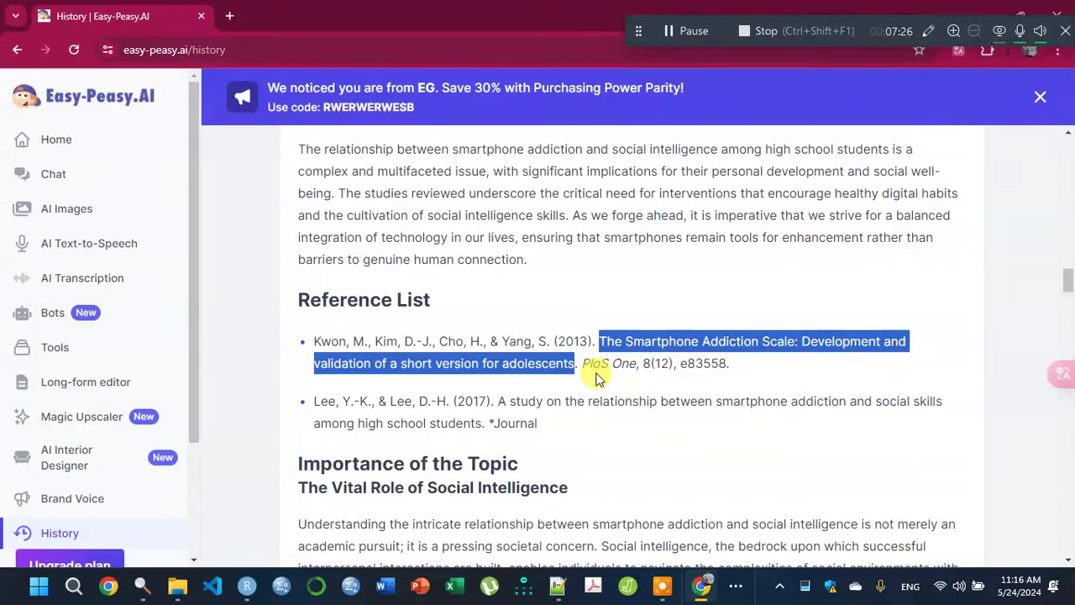
click(230, 16)
click(512, 316)
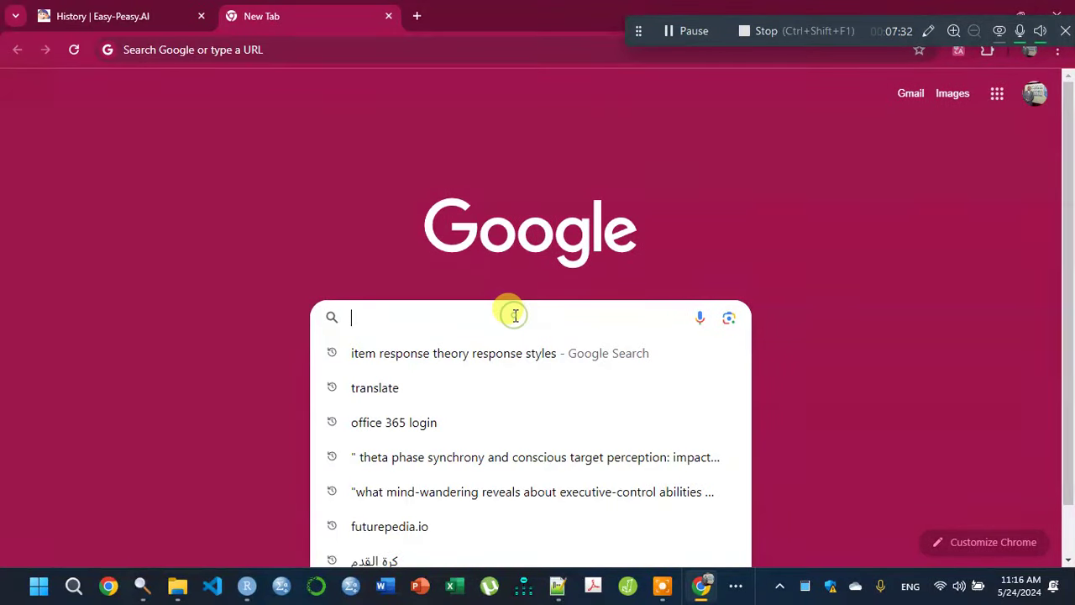
text(")
text(The Smartphone Addiction Scale: Development and validation of a short version for adolescents)
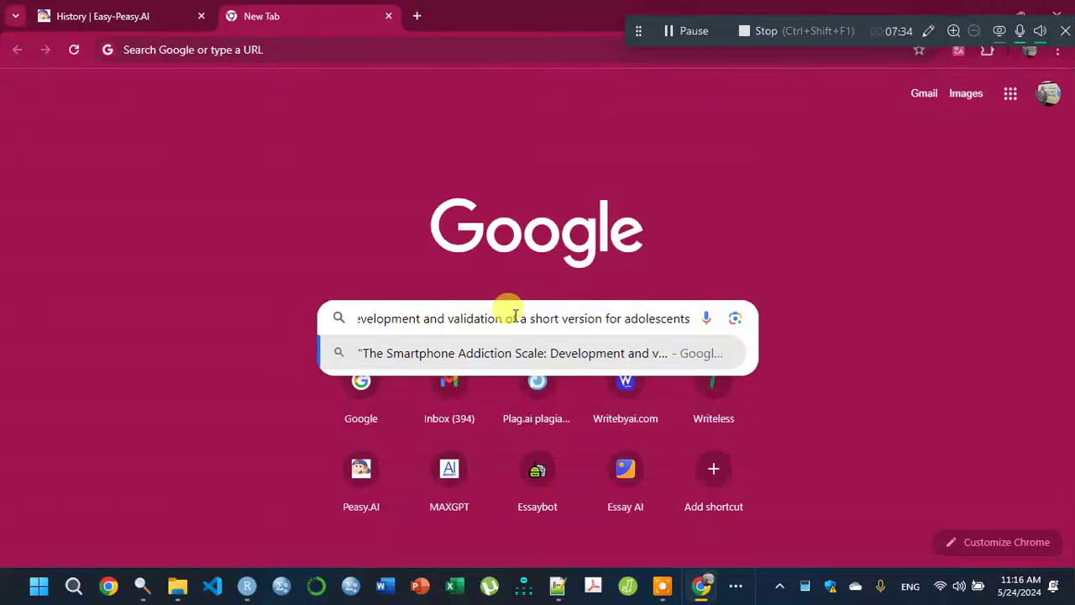
text(")
key(Return)
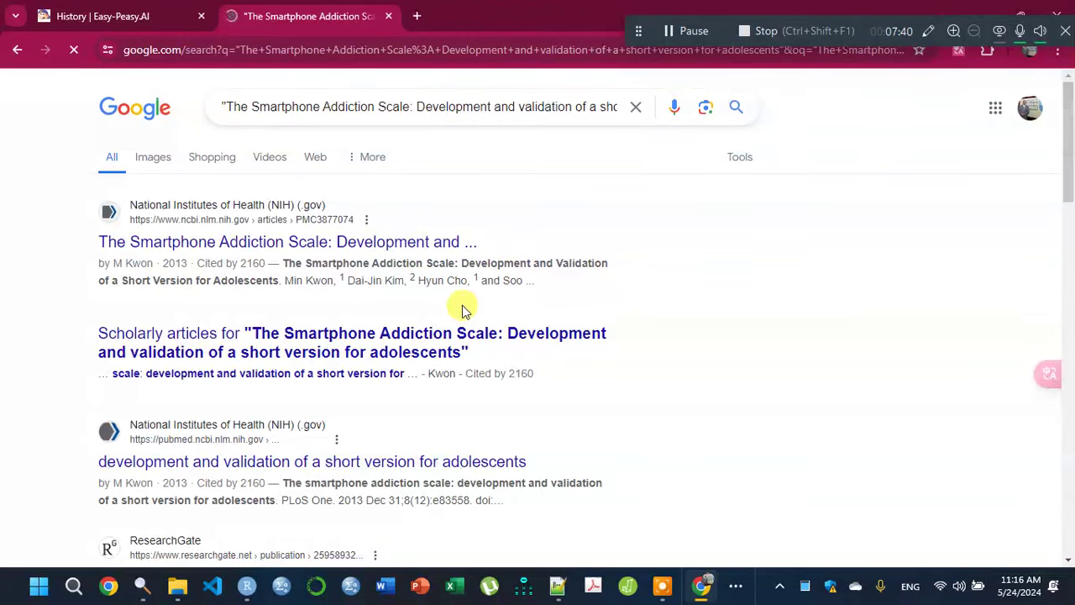
Step: Return to the Easy-Peasy.AI history and review the article from its first Reference List back to Measures of Smartphone Addiction
click(134, 16)
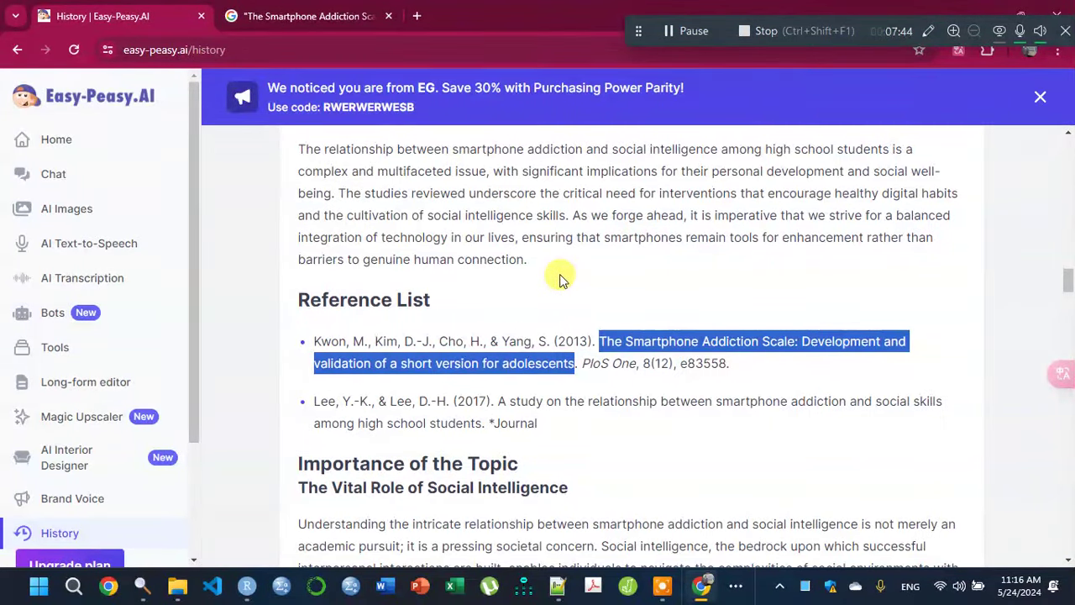
click(532, 401)
scroll(535, 401, up, 10)
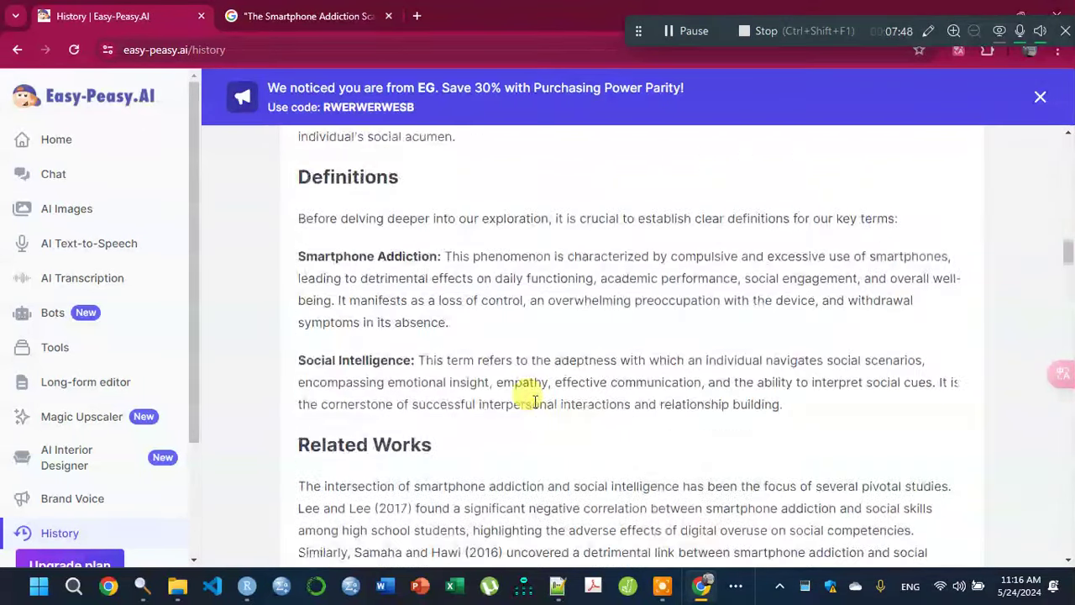
scroll(534, 401, up, 2)
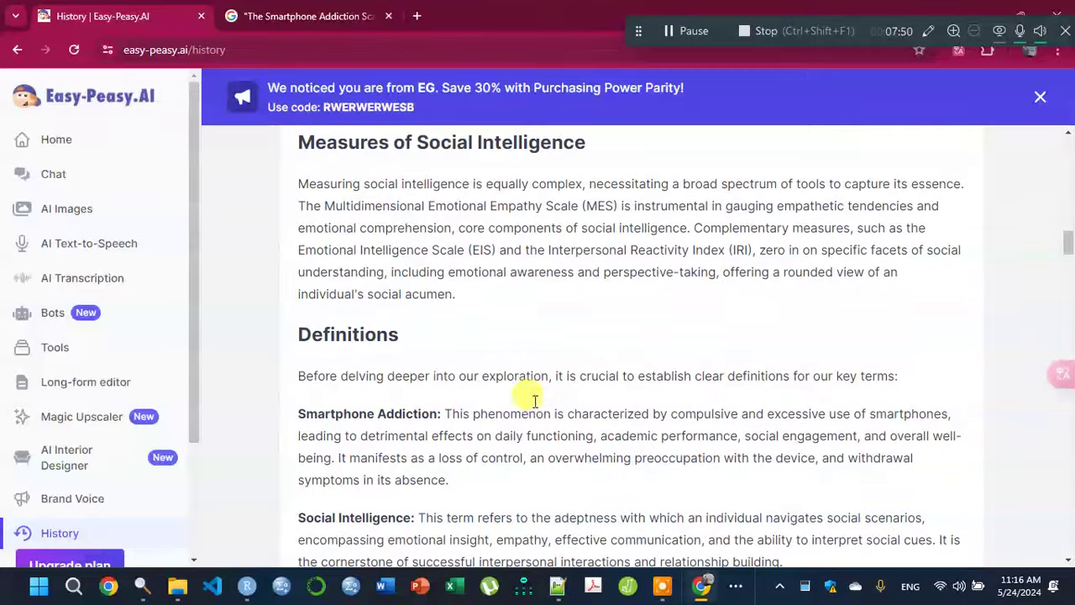
scroll(534, 407, up, 3)
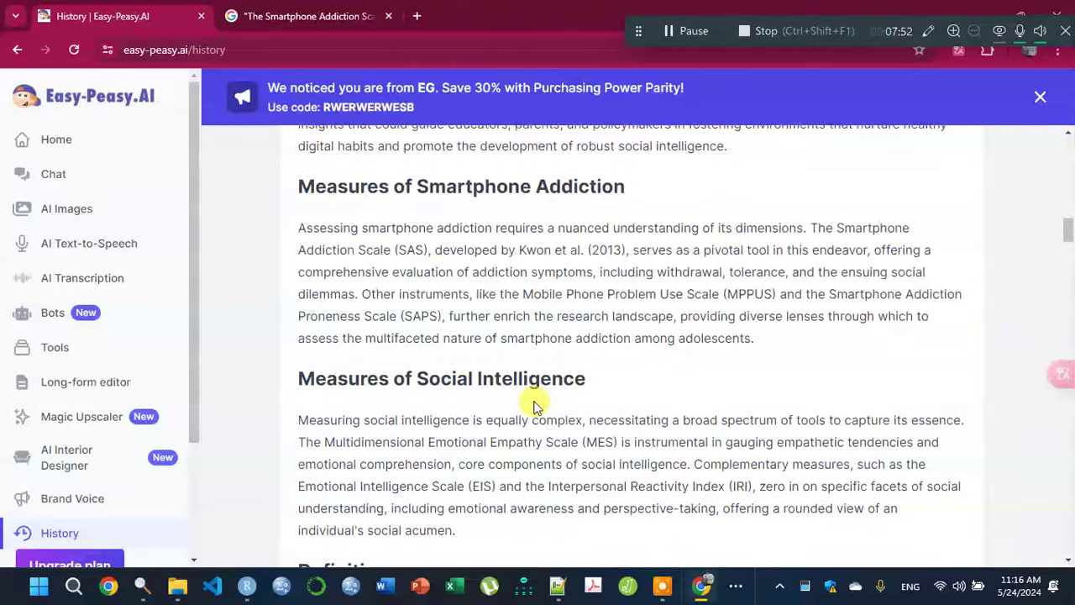
Step: Review the prompt's required sections and reference list in Notepad++, and return to the beginning of the generated article
click(554, 584)
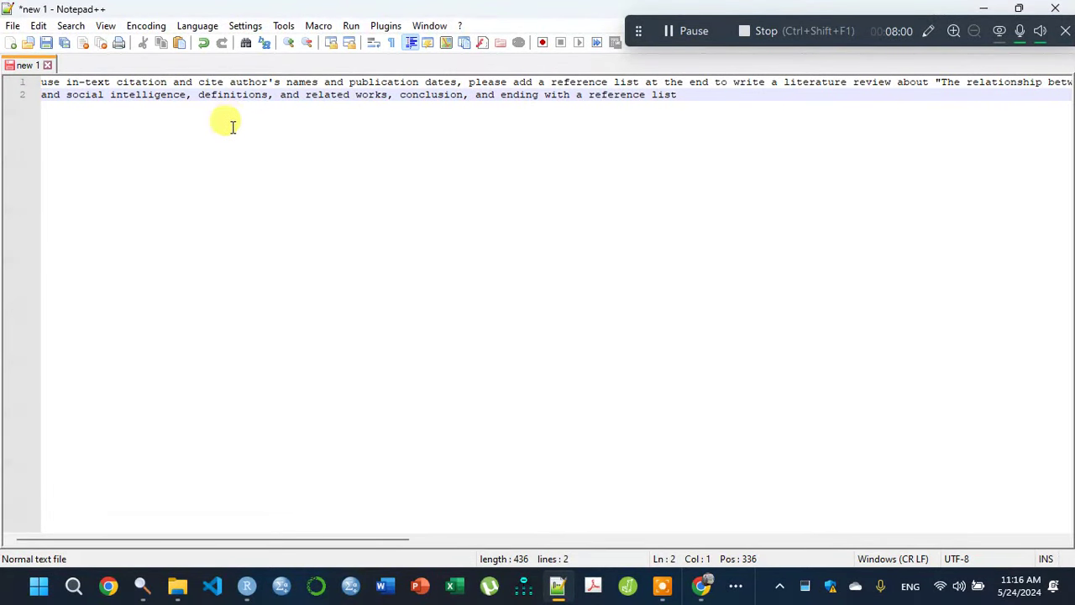
click(237, 99)
key(End)
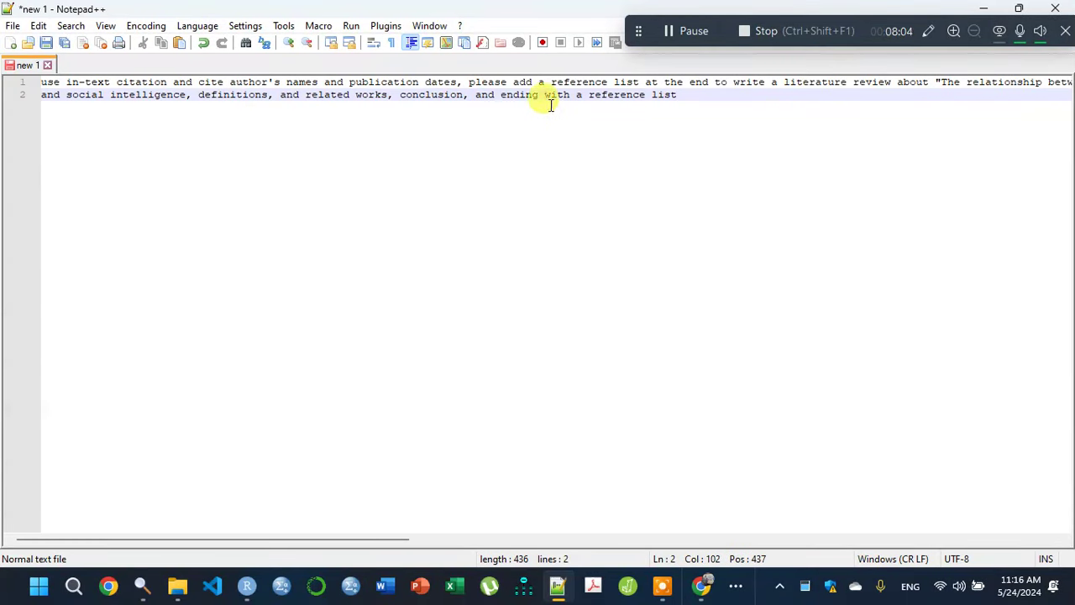
click(614, 95)
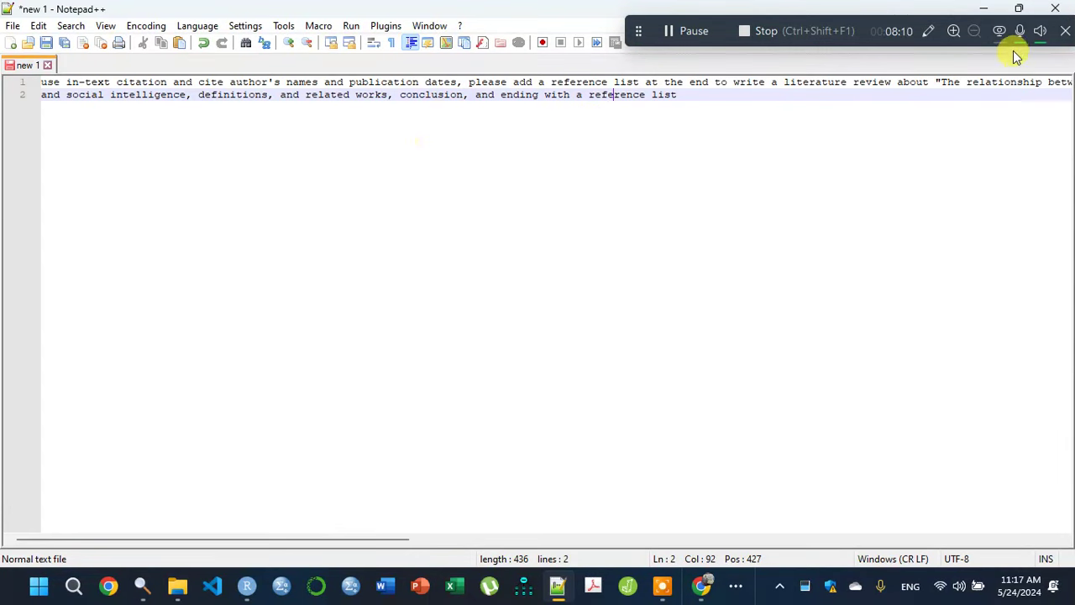
click(978, 14)
scroll(689, 289, up, 10)
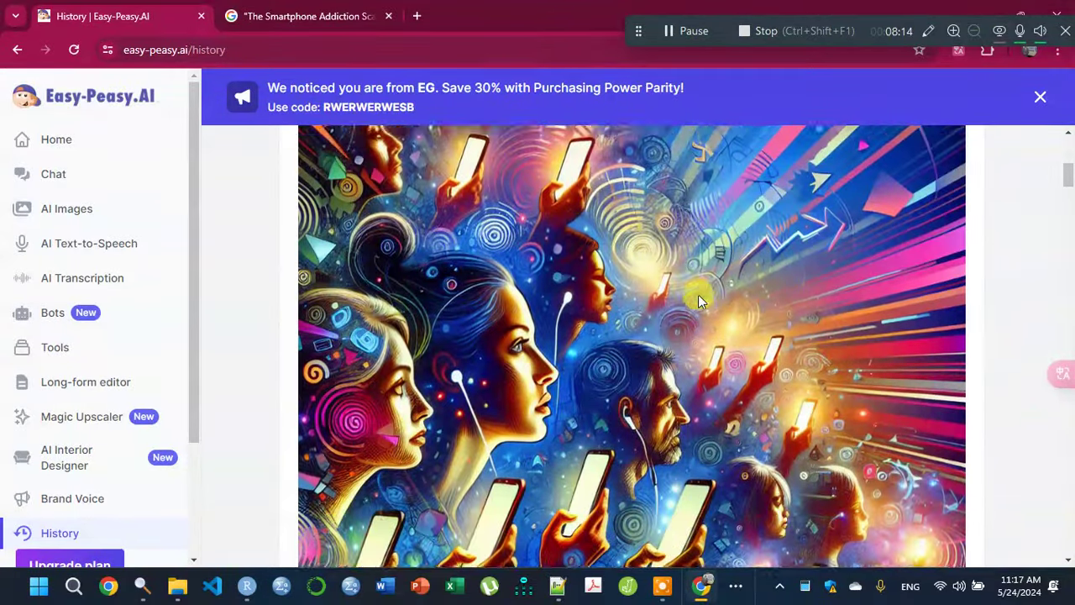
Step: Go through the generated article to its final Reference List, add it to the favorites and copy its text
scroll(698, 294, down, 3)
scroll(700, 299, down, 20)
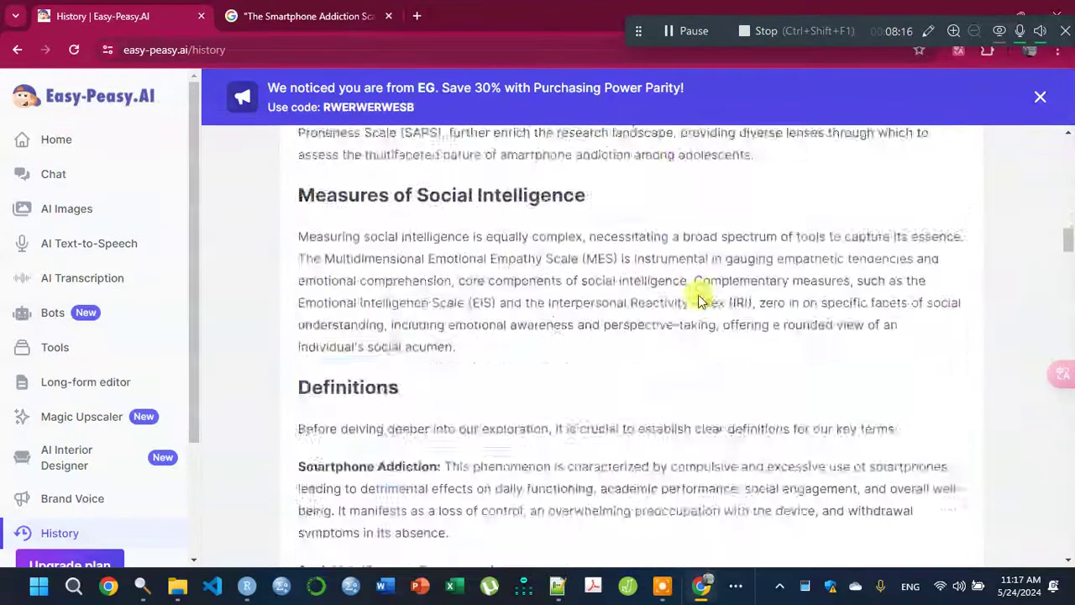
scroll(699, 299, down, 15)
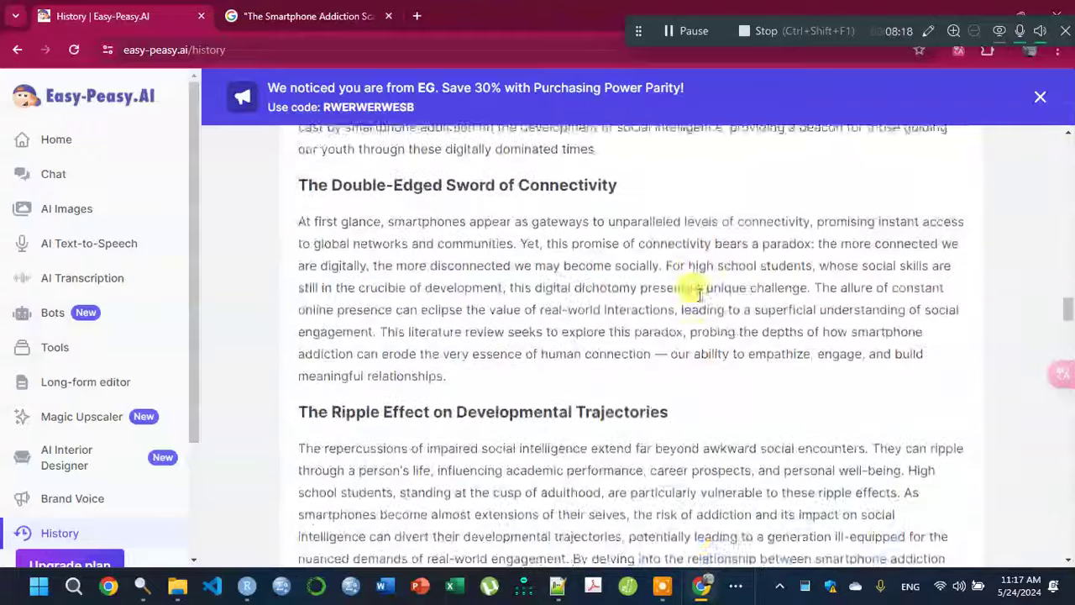
scroll(698, 294, down, 15)
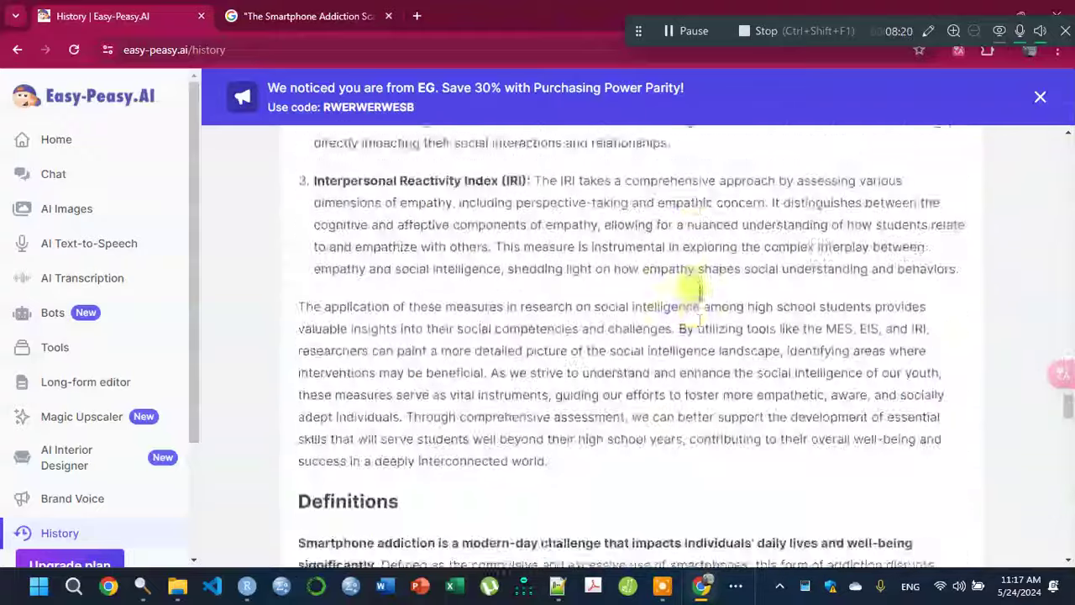
scroll(698, 293, down, 15)
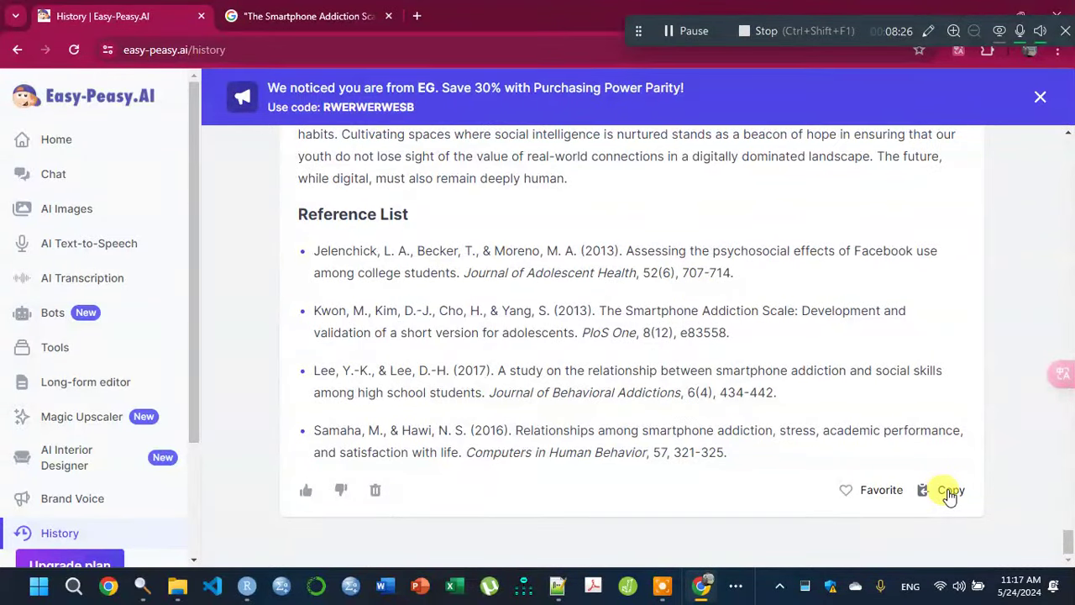
click(873, 496)
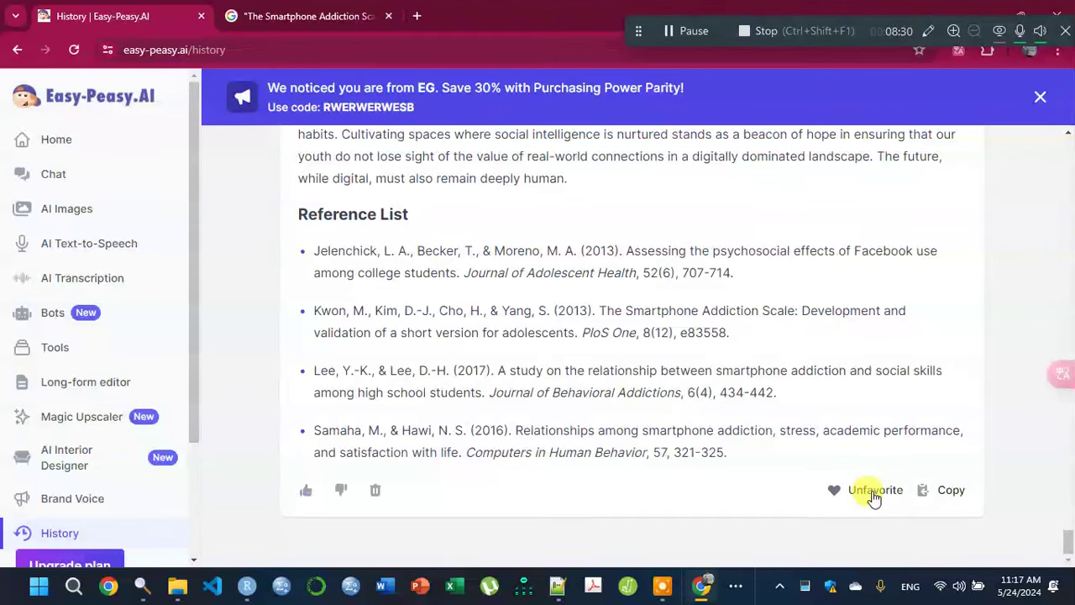
click(948, 495)
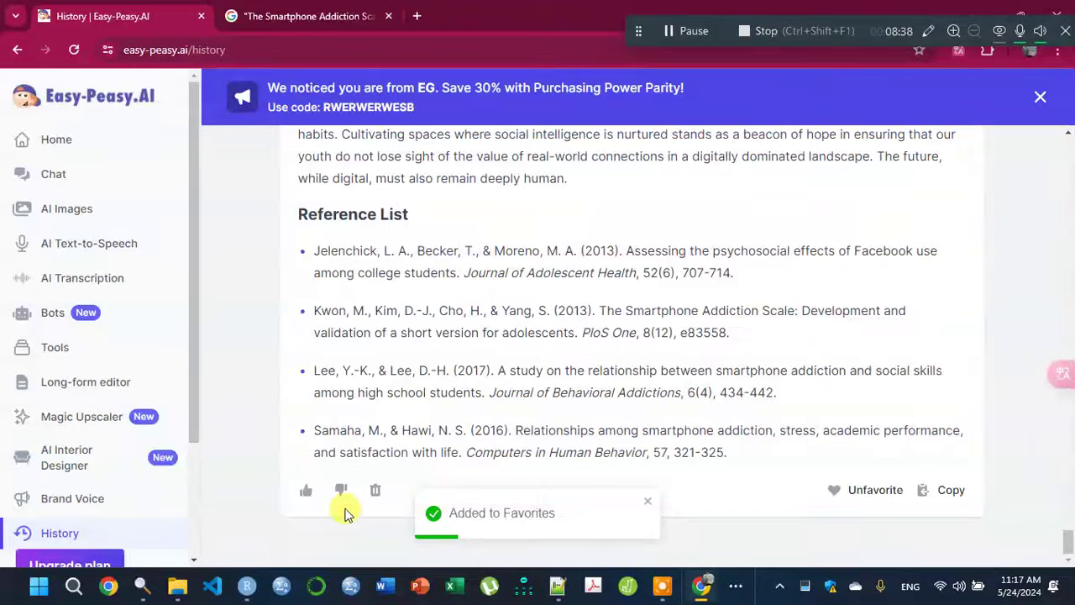
Step: Check the article in the history's Favorites and view the generated picture under Images
scroll(503, 413, up, 20)
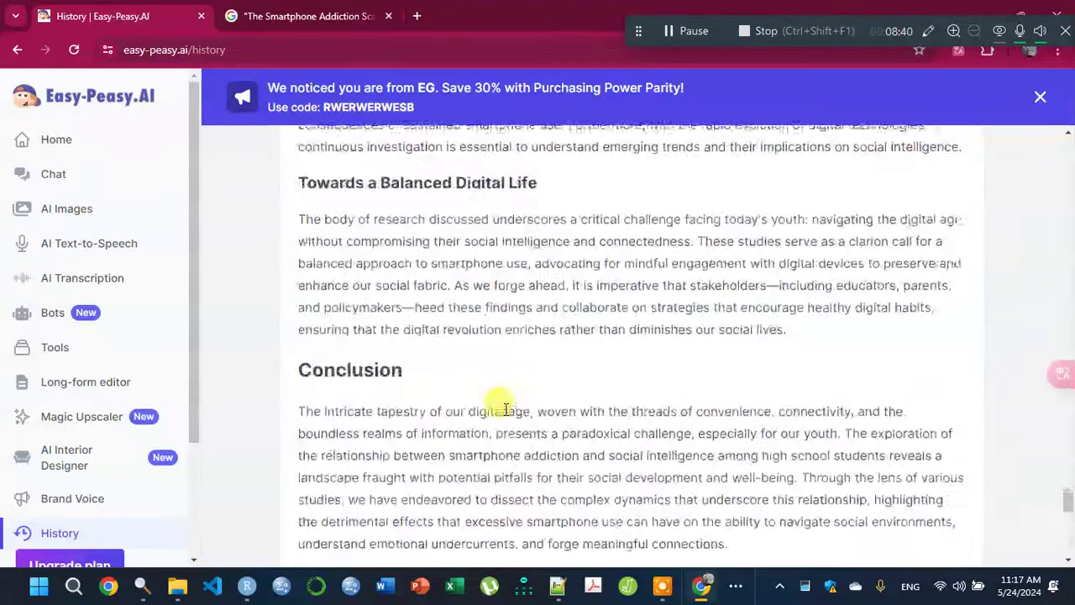
scroll(505, 409, up, 20)
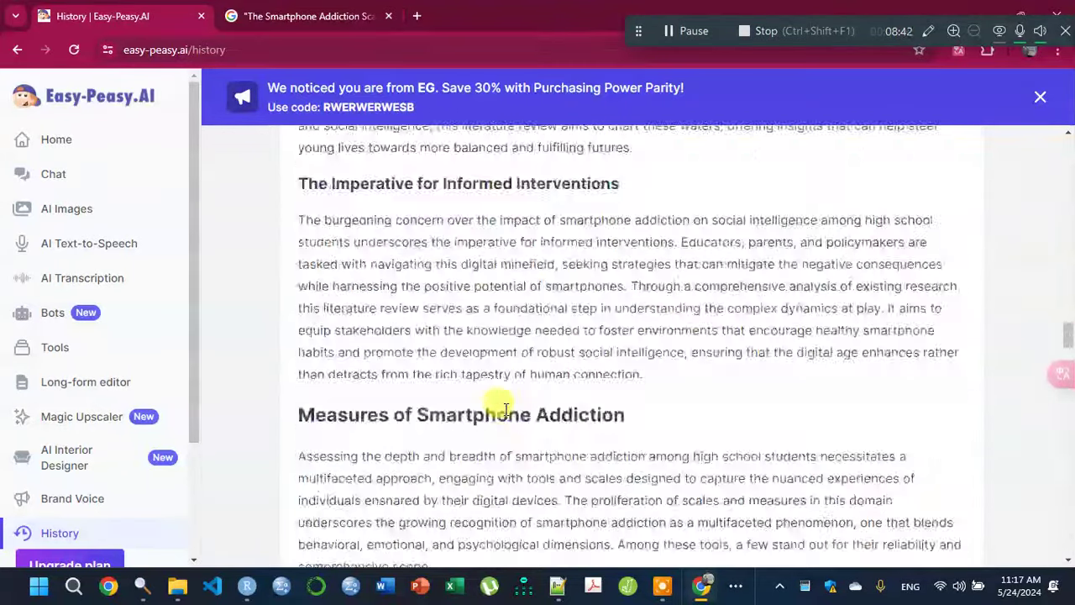
scroll(505, 409, up, 5)
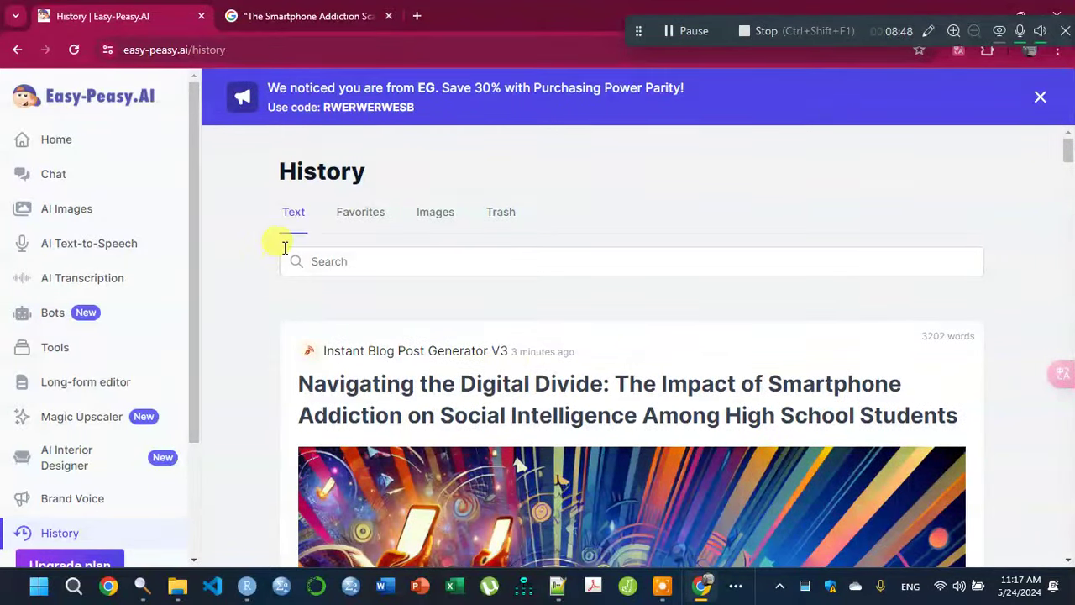
click(356, 217)
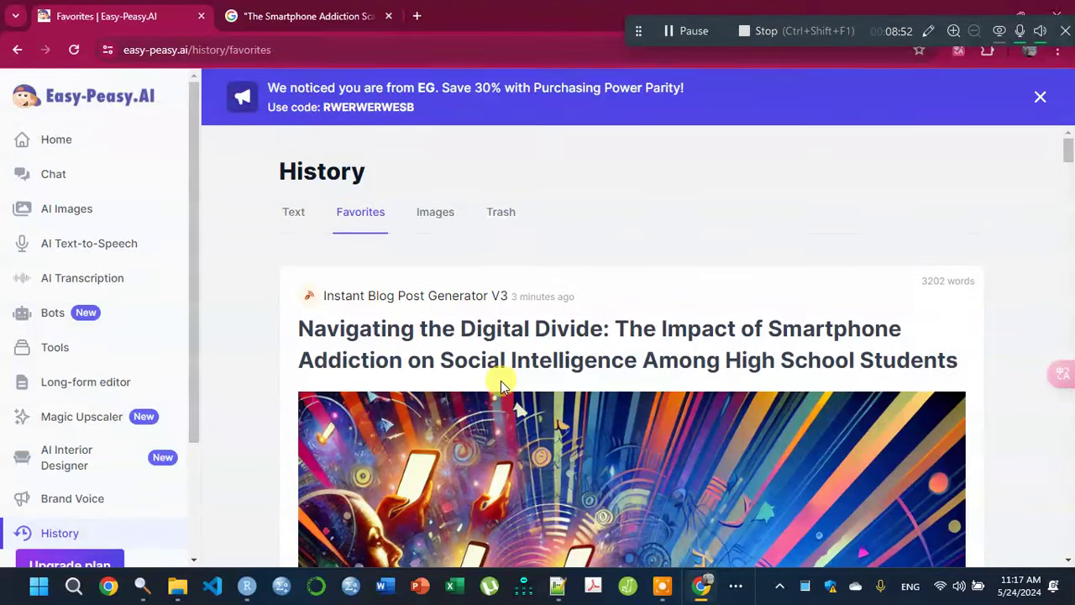
scroll(501, 383, down, 3)
scroll(500, 383, up, 3)
click(440, 215)
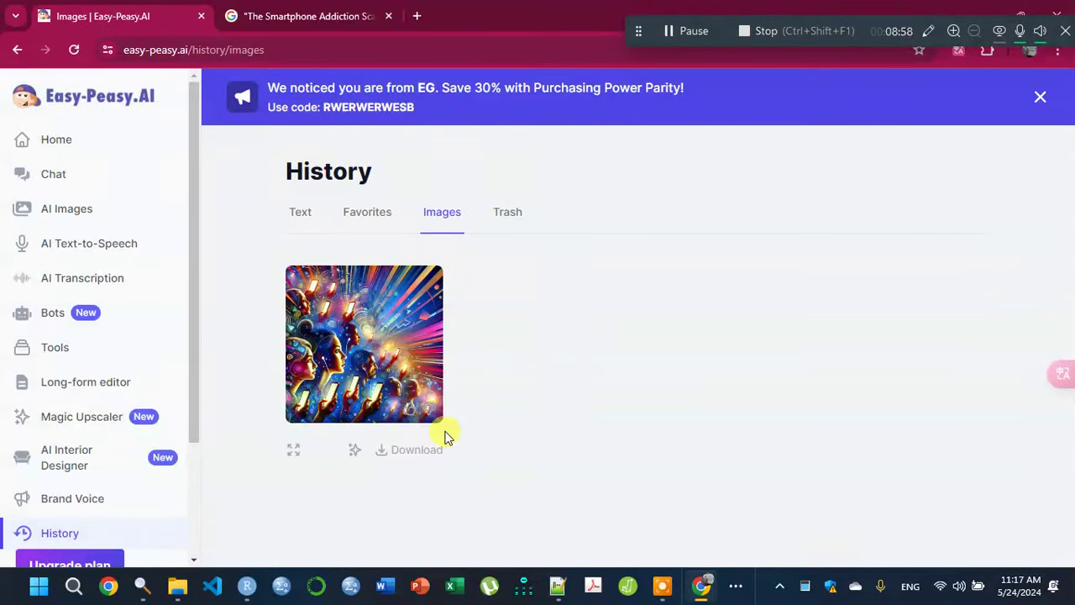
Step: Return to the favorites and inspect the saved article's title and cover image
click(367, 220)
scroll(600, 414, down, 3)
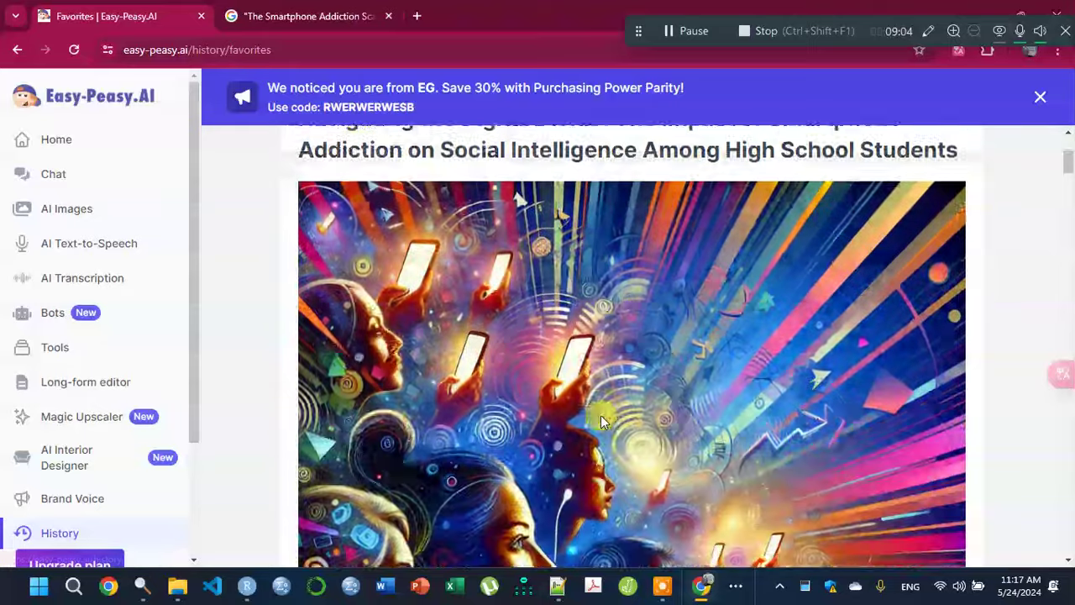
scroll(610, 401, down, 2)
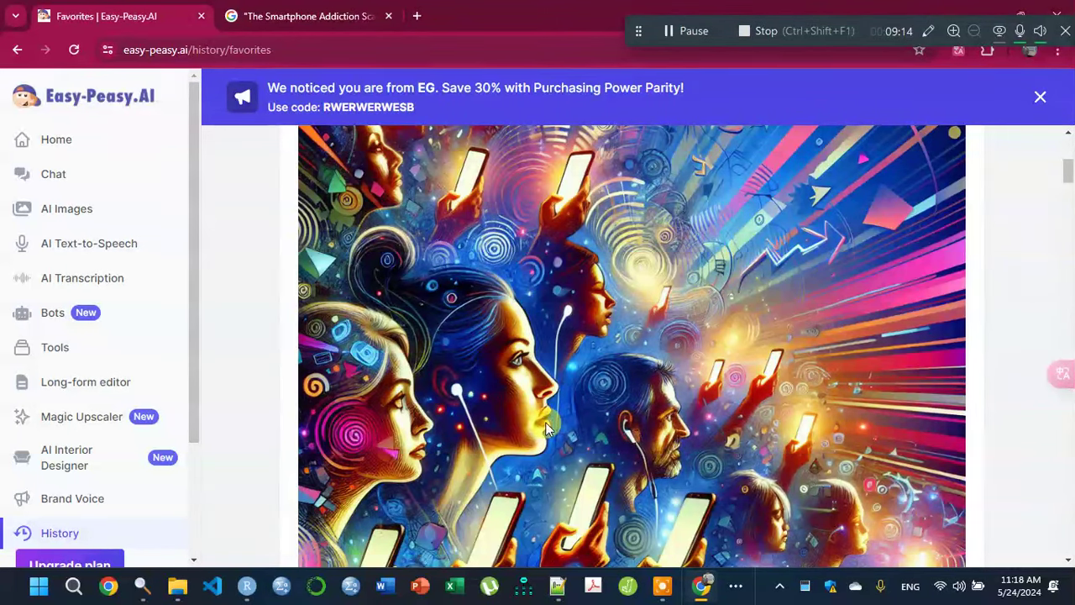
scroll(545, 422, down, 2)
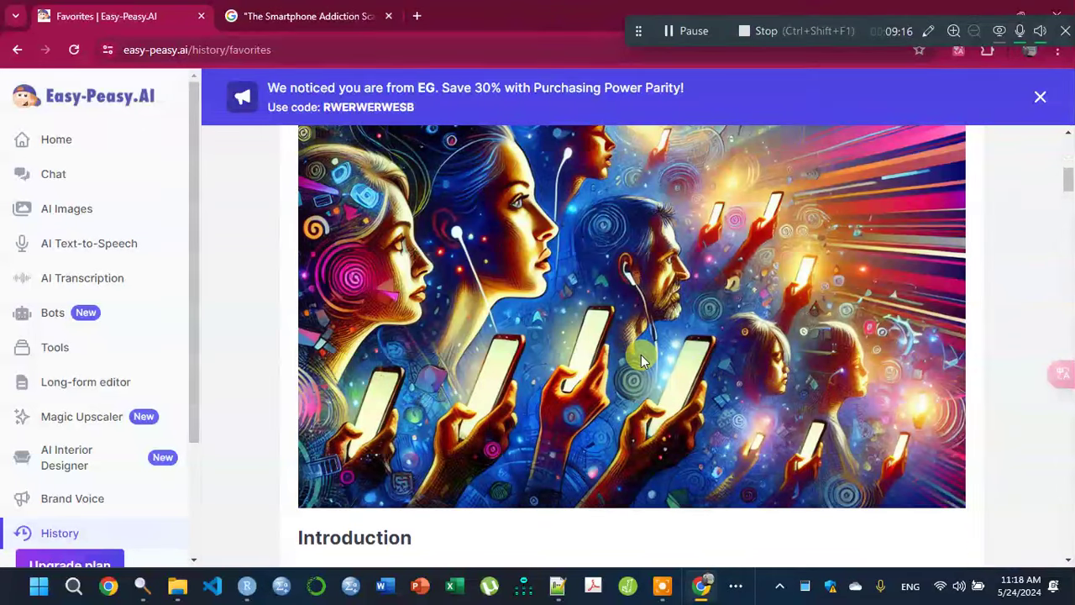
scroll(641, 355, up, 3)
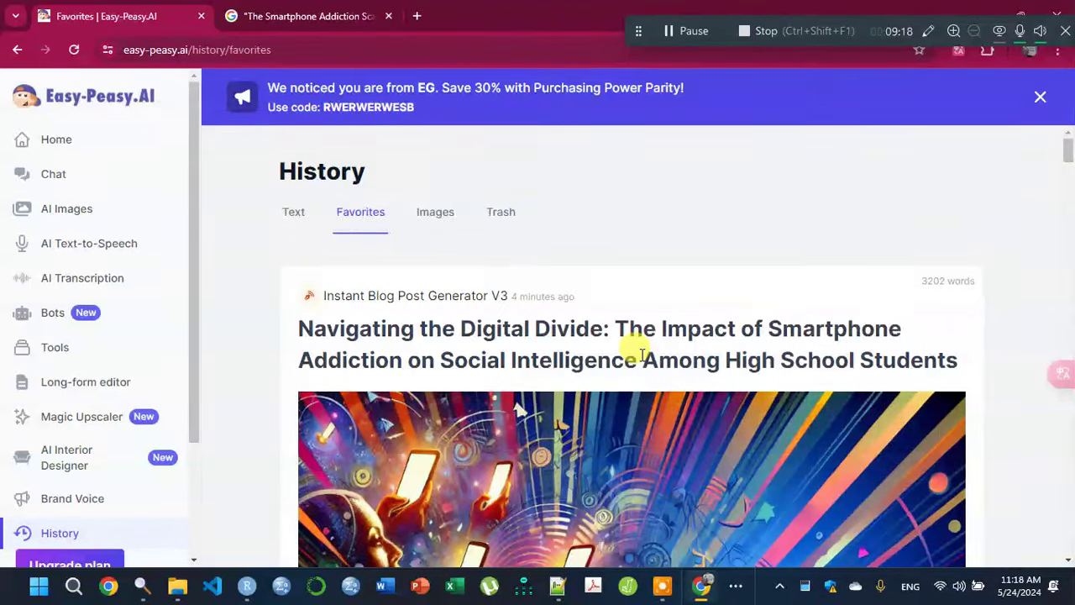
Step: Review the favorited article from Introduction to Definitions, checking the in-text citation under Measures of Smartphone Addiction
scroll(445, 359, down, 1)
scroll(450, 361, down, 10)
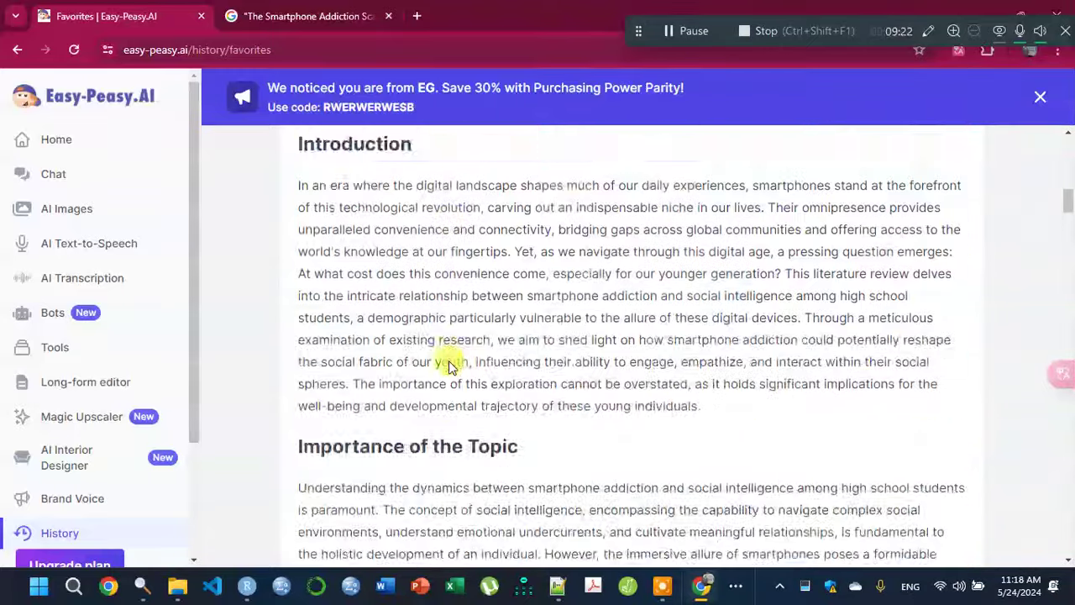
scroll(450, 361, down, 3)
scroll(450, 361, down, 3)
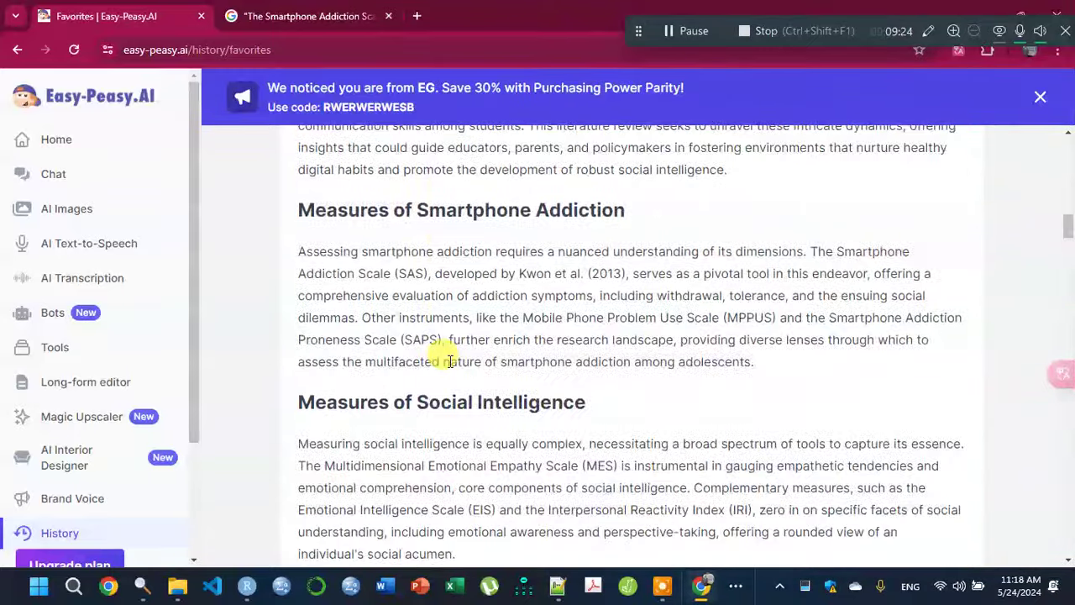
scroll(450, 361, down, 2)
scroll(451, 361, up, 2)
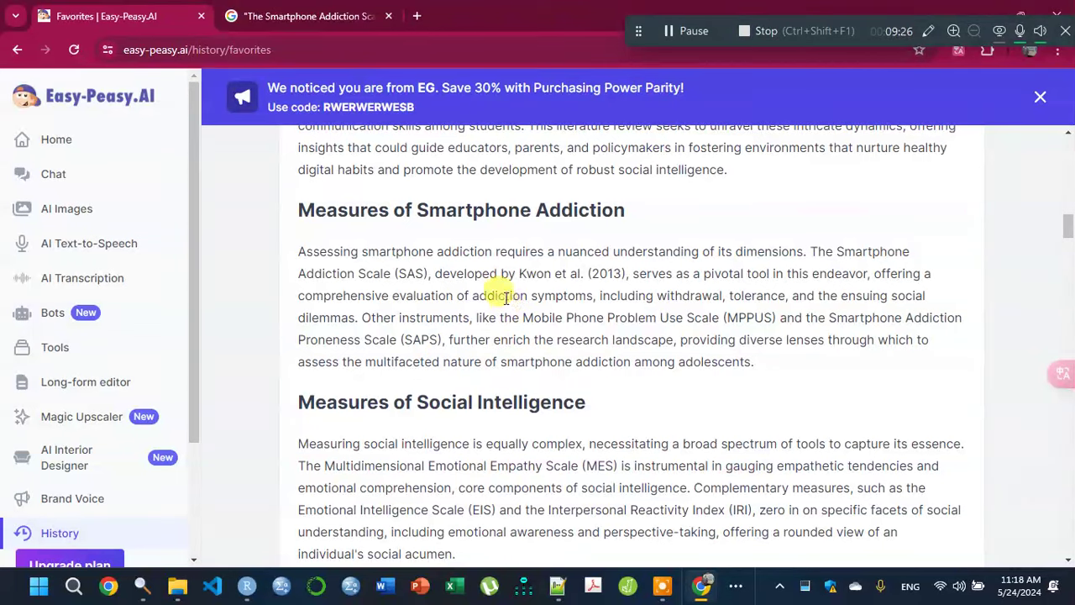
drag(517, 273, 619, 283)
scroll(614, 316, down, 3)
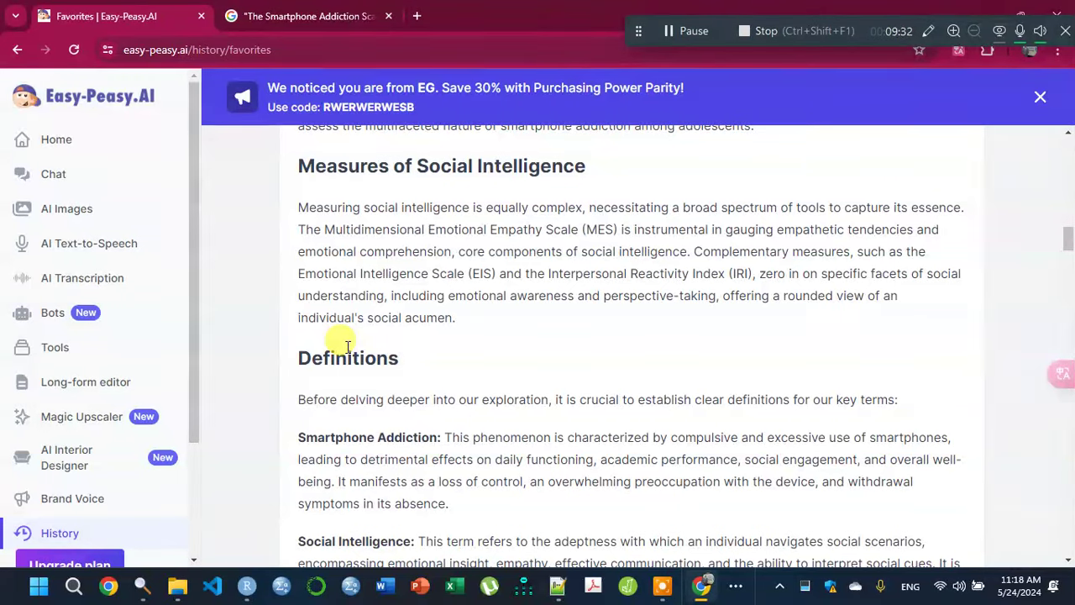
Step: View the Chat with MARKy page, and return to the dashboard to look over the site's available features
click(59, 181)
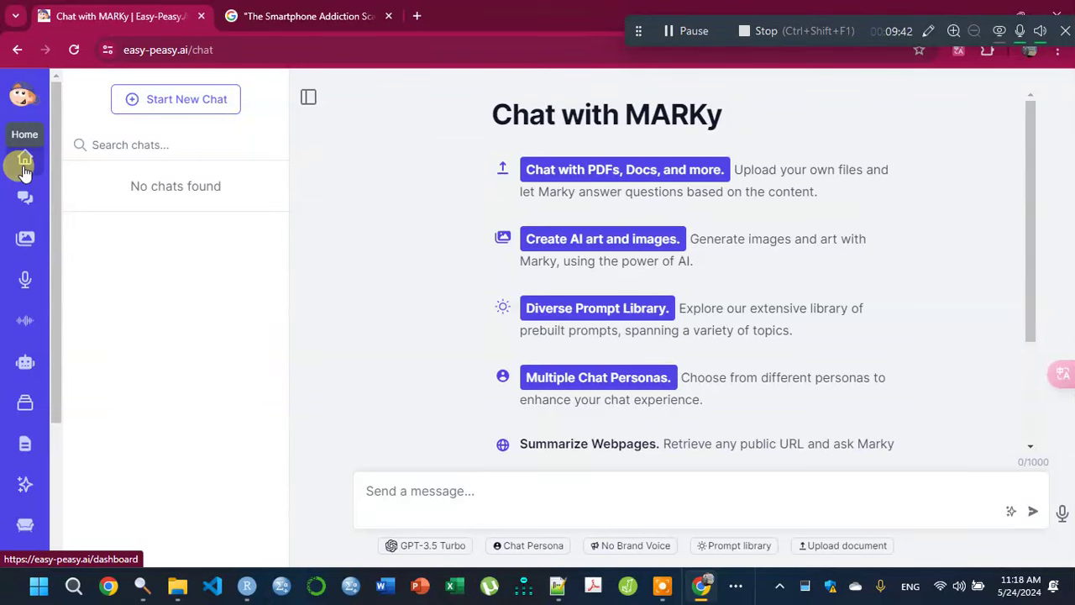
click(24, 169)
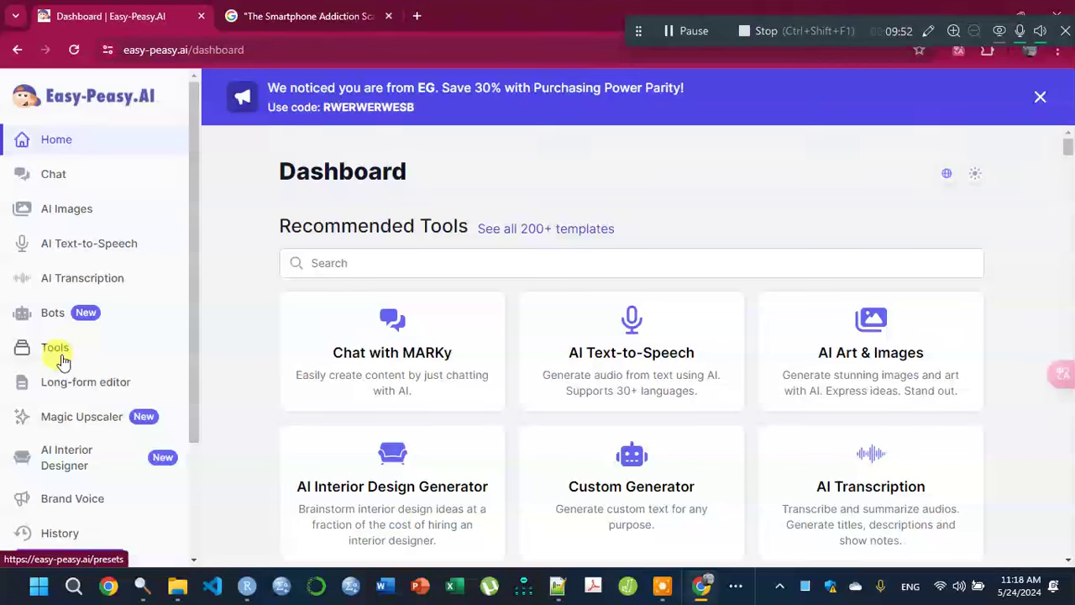
scroll(101, 415, down, 2)
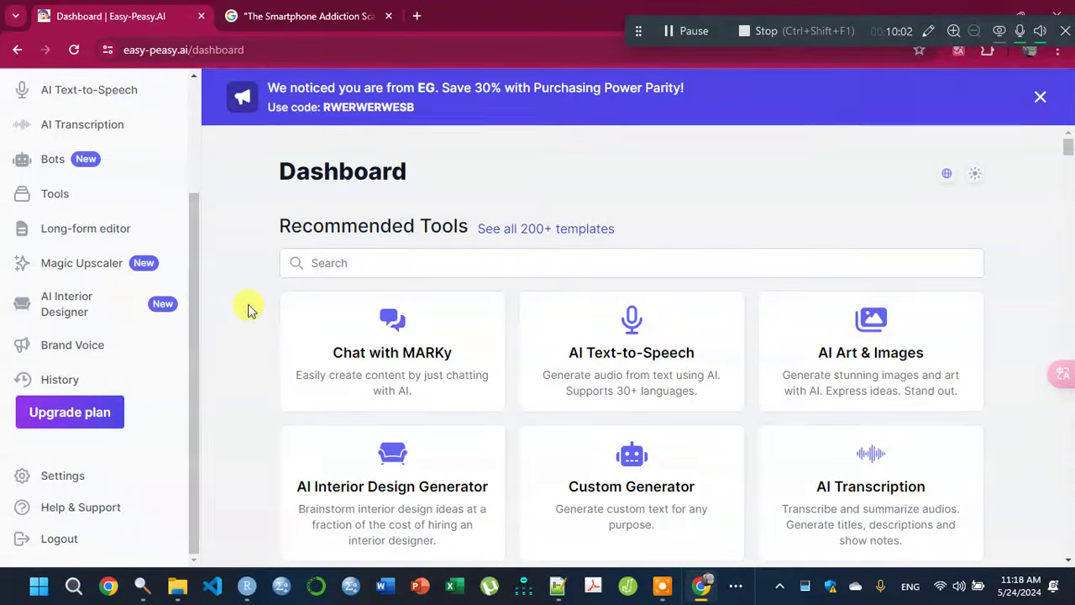
scroll(113, 203, up, 2)
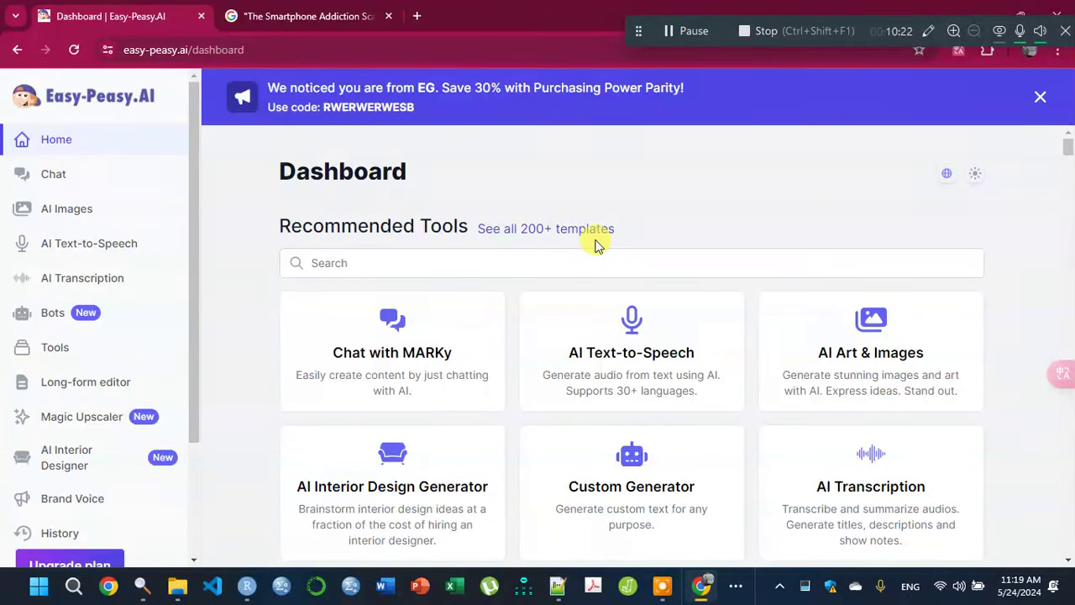
Step: Open the full collection of 200+ templates, filter it to the Content category and browse its tools
click(523, 236)
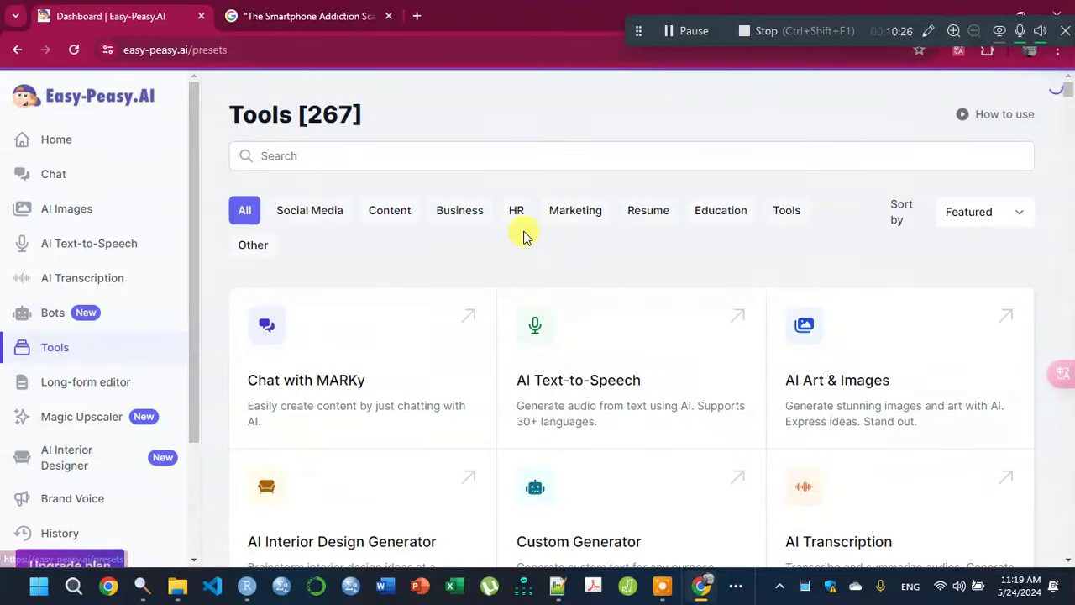
scroll(526, 238, down, 8)
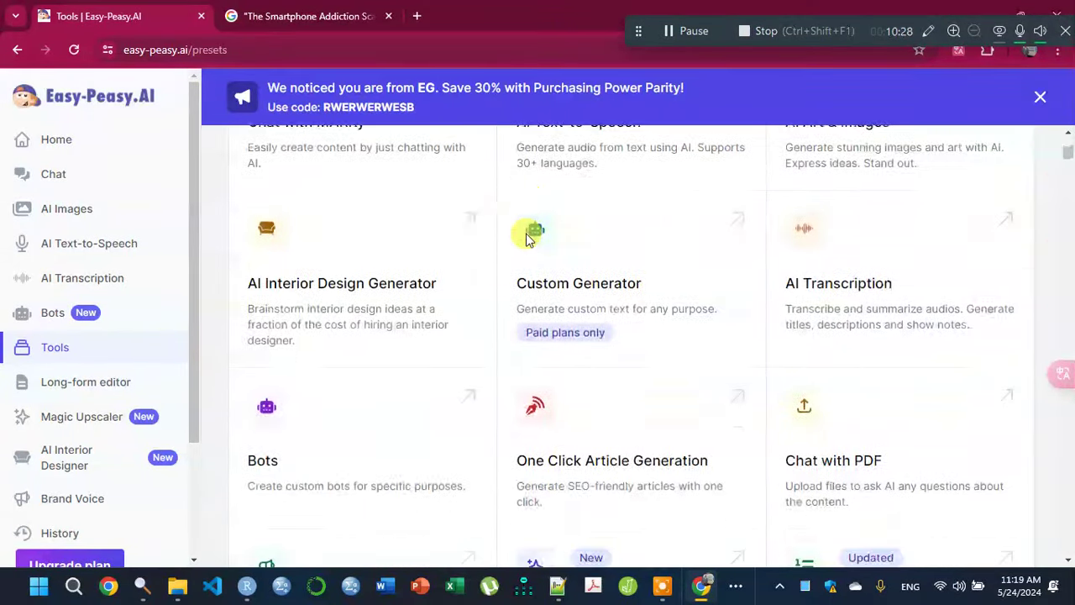
scroll(527, 241, up, 5)
scroll(526, 240, up, 2)
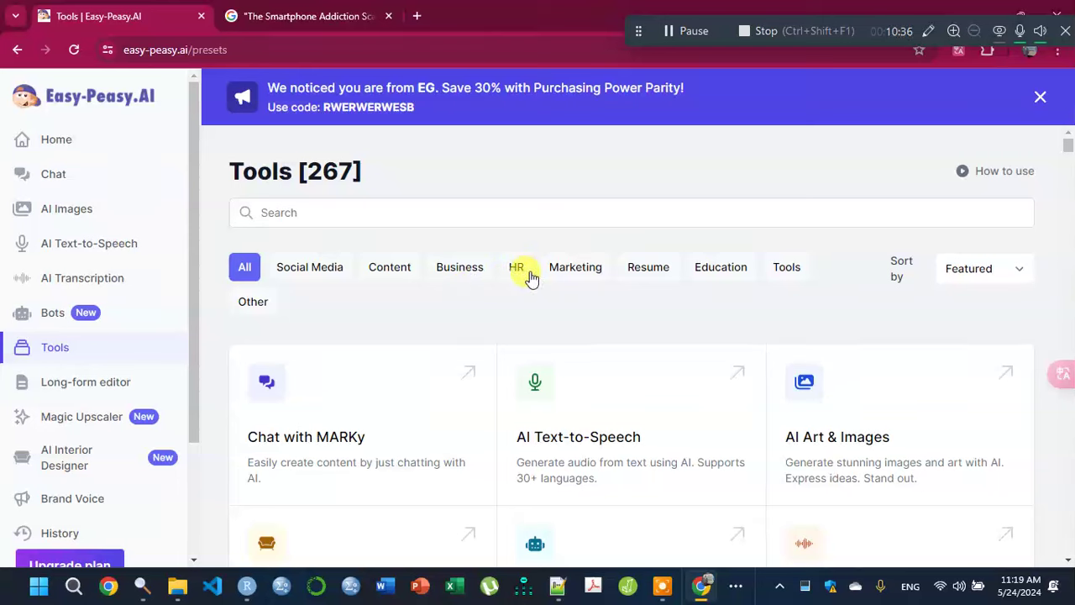
click(409, 269)
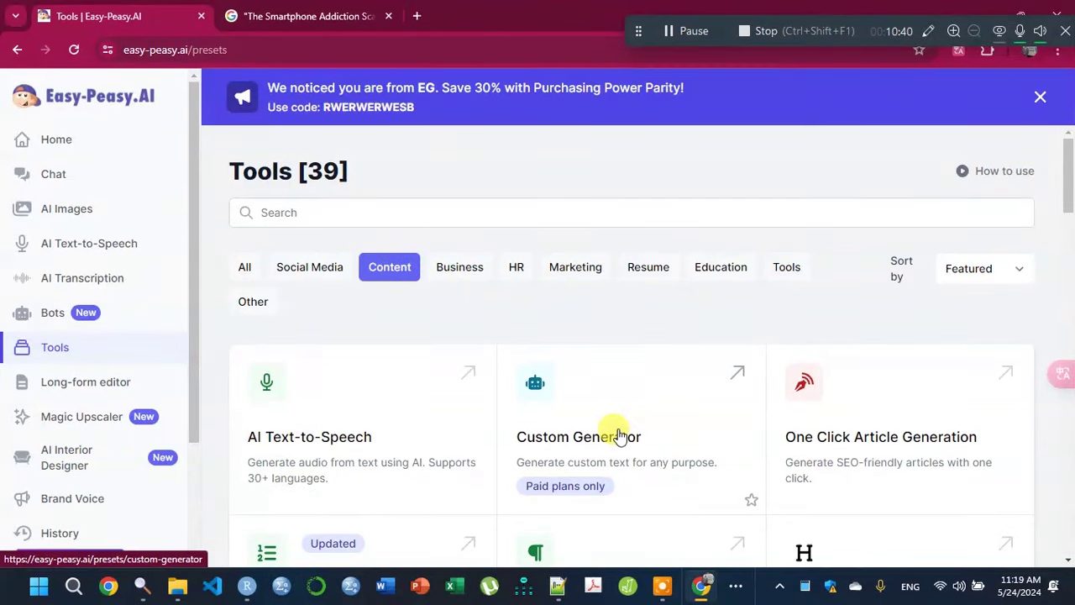
scroll(619, 430, down, 2)
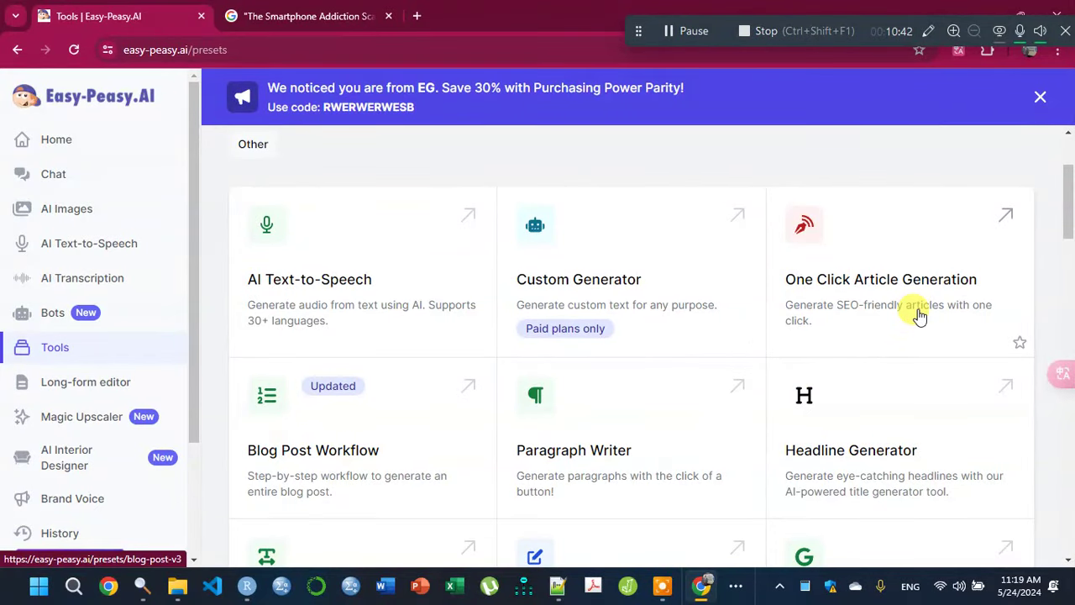
scroll(915, 313, down, 1)
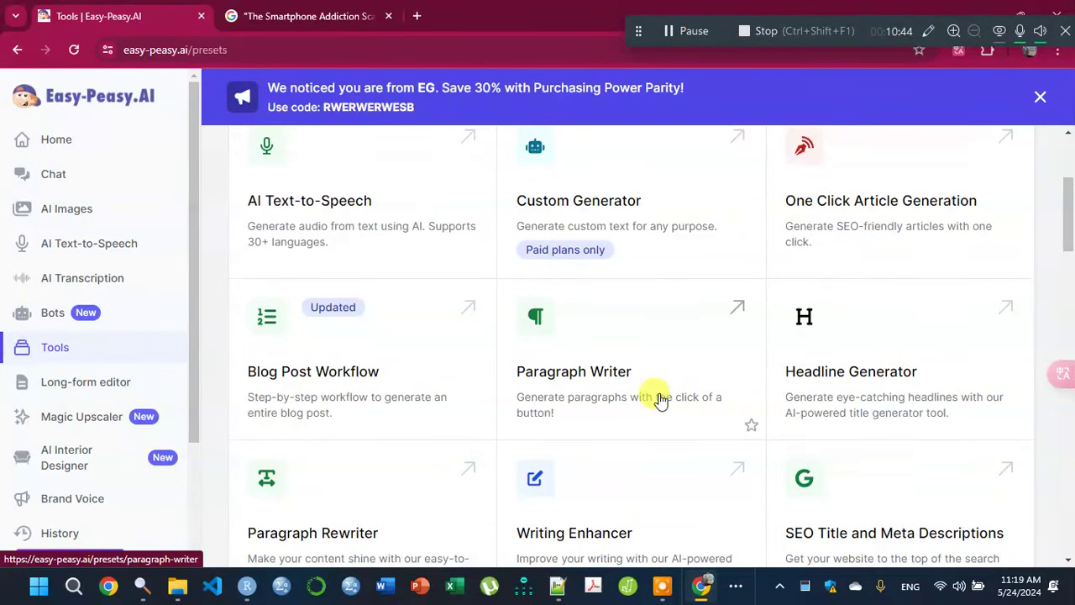